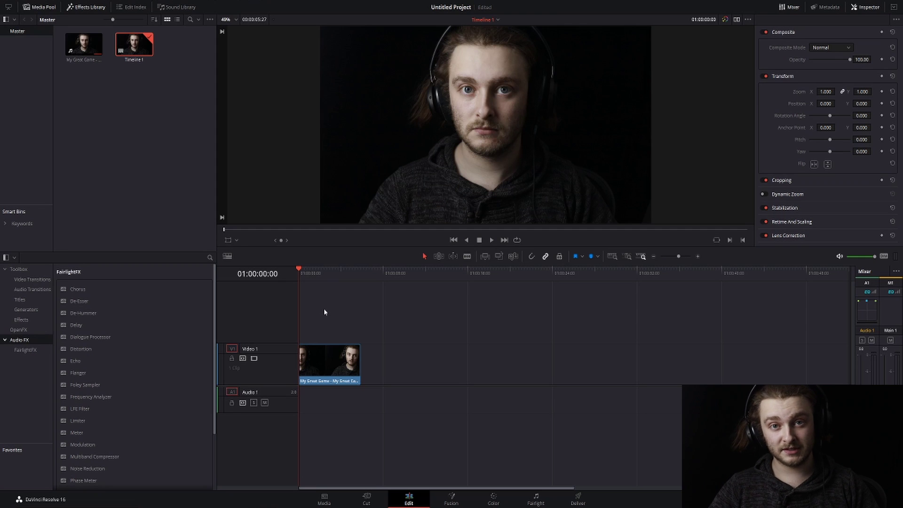
Step: Open the clip in the Fusion page and move MediaOut1 farther away from MediaIn1
left_click(451, 500)
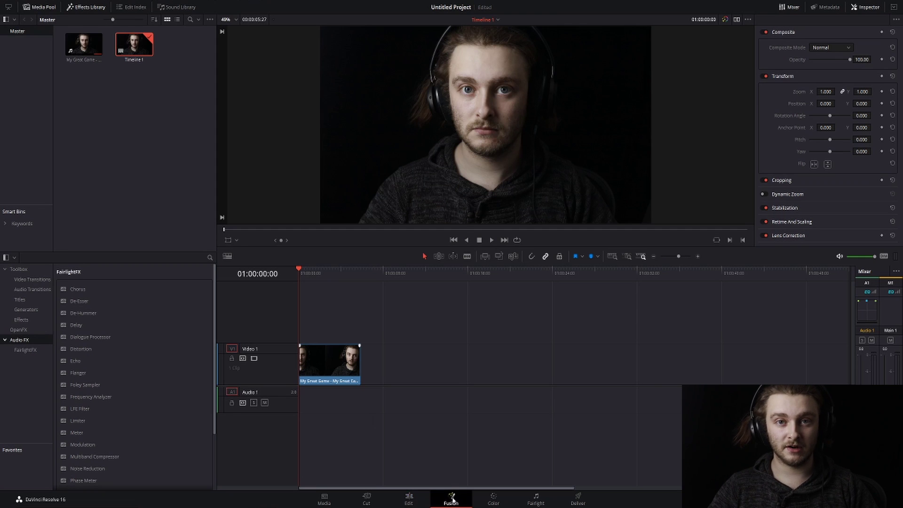
left_click_drag(425, 343, 623, 350)
left_click(368, 382)
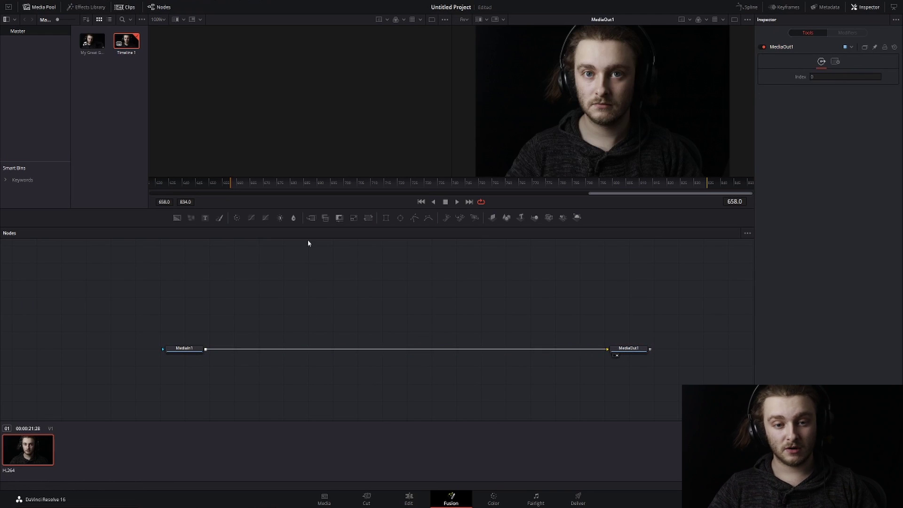
Step: Add two Background nodes and one unconnected Merge node above the main node line
left_click(191, 218)
left_click(191, 218)
left_click_drag(361, 305, 291, 298)
left_click(337, 305)
left_click(385, 332)
left_click_drag(385, 333, 382, 301)
Step: Move both Background nodes together farther away from the Merge node
left_click_drag(271, 260, 308, 323)
left_click(292, 299)
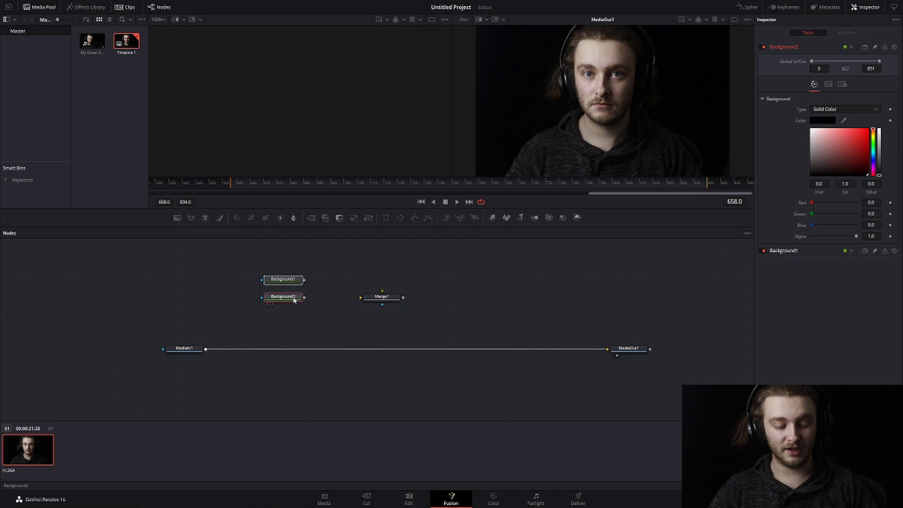
left_click_drag(294, 299, 245, 298)
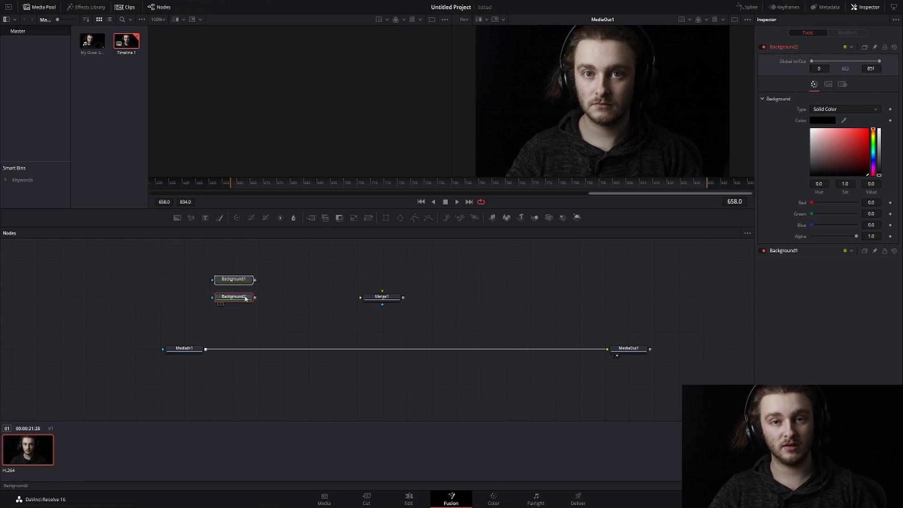
Step: Insert Merge1 into the connection between MediaIn1 and MediaOut1
left_click(389, 300)
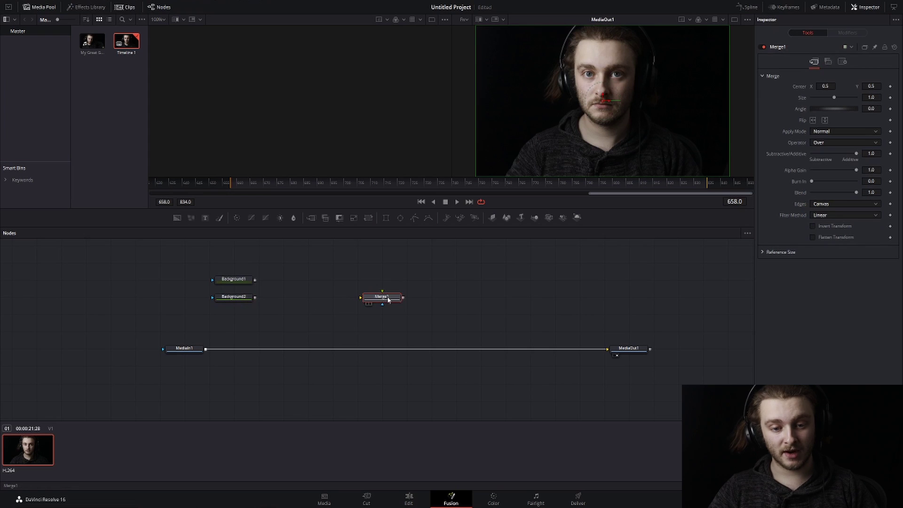
left_click_drag(389, 299, 354, 285)
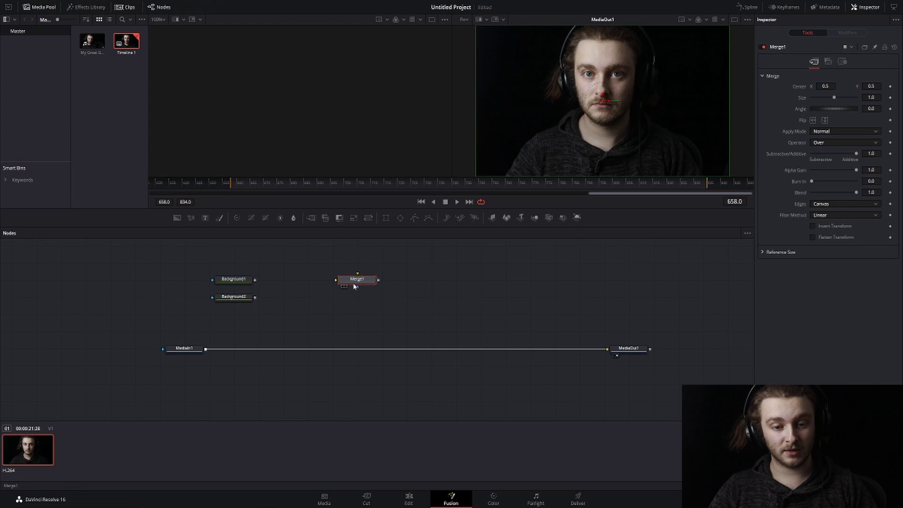
left_click_drag(353, 289, 337, 353)
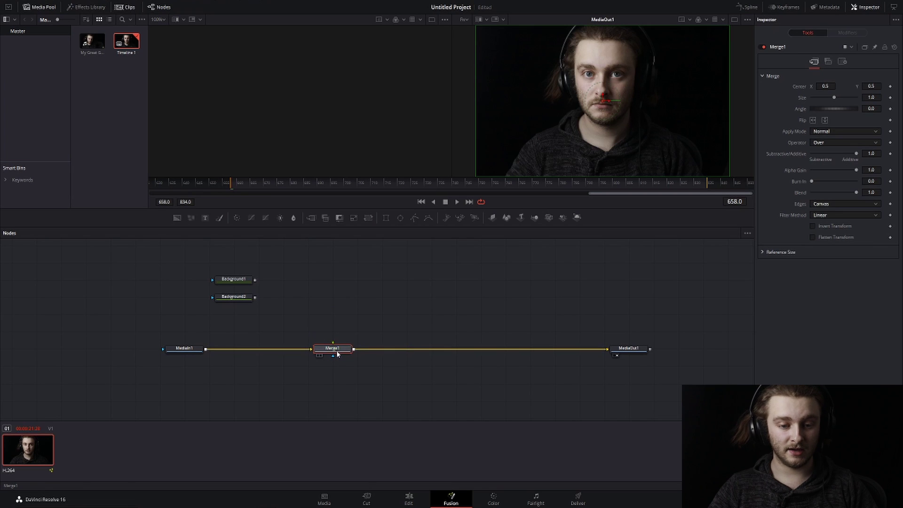
mouse_move(344, 353)
left_mouse_down()
mouse_move(341, 327)
mouse_move(341, 349)
left_mouse_up()
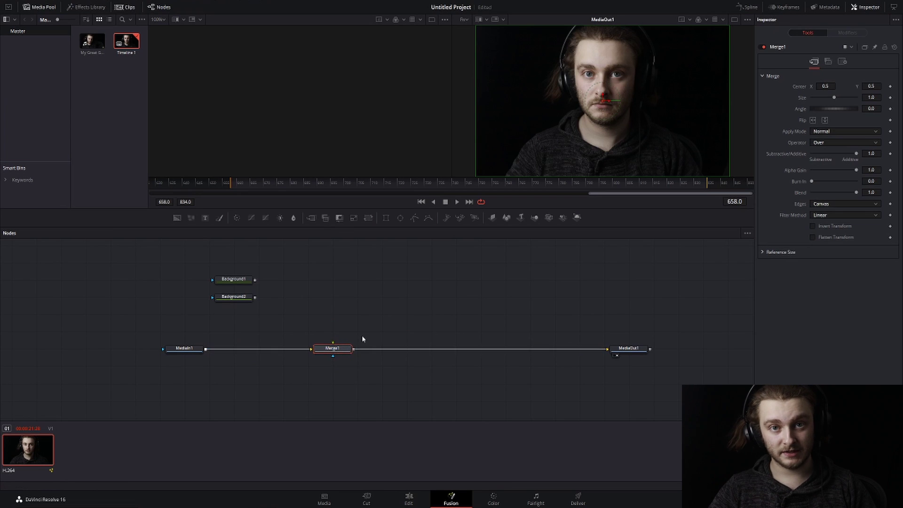
mouse_move(339, 351)
left_mouse_down()
mouse_move(340, 359)
mouse_move(345, 329)
mouse_move(348, 352)
left_mouse_up()
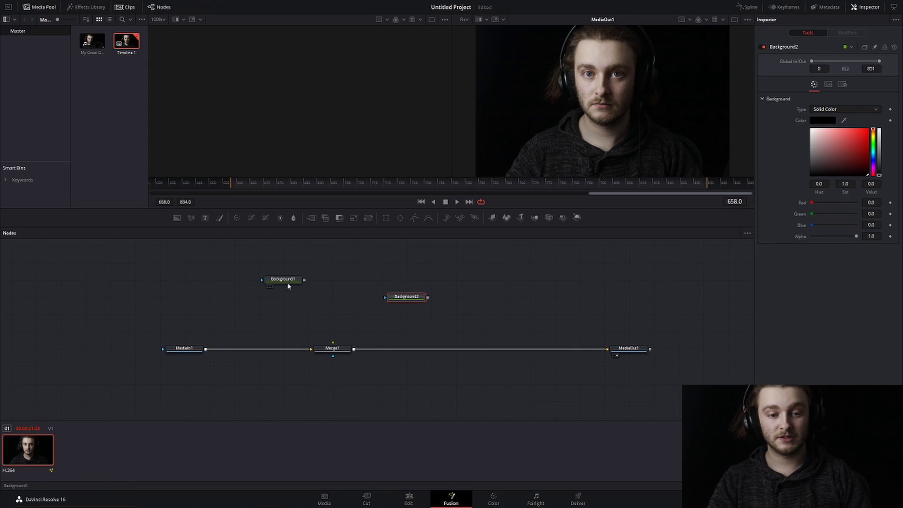
Step: Arrange Background1 and Background2 side by side above Merge1
left_click_drag(276, 282, 250, 296)
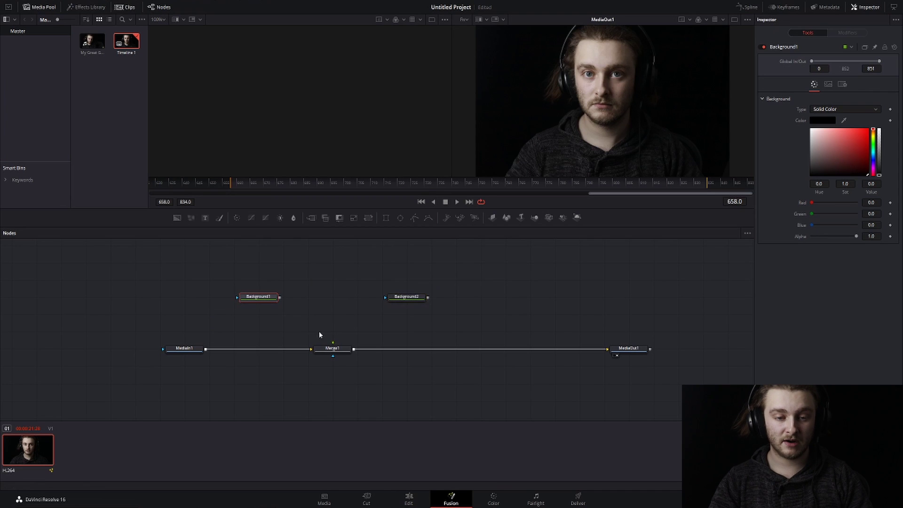
left_click_drag(402, 300, 371, 297)
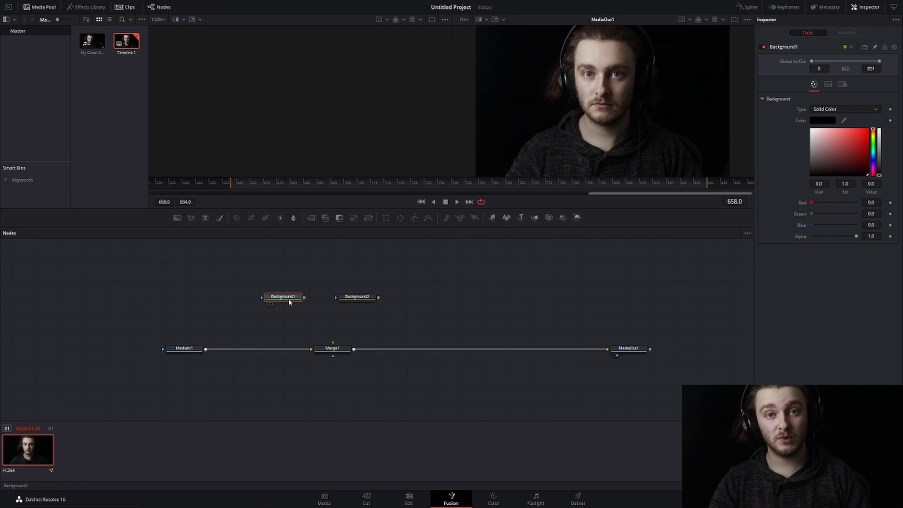
key("F2")
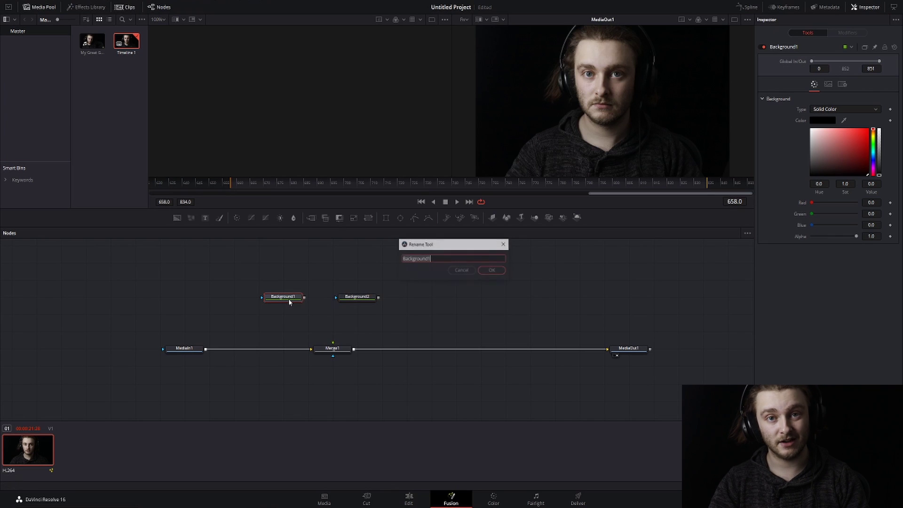
left_click(463, 272)
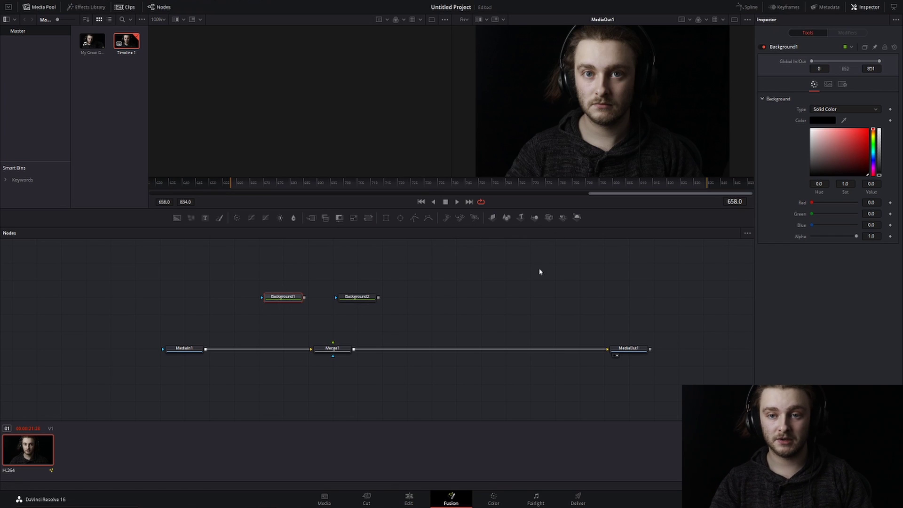
Step: Set Background1's colour by sampling a dark area of the iris in the clip, and shift the node slightly away from Background2
scroll(595, 83, "up", 2)
scroll(613, 155, "up", 4)
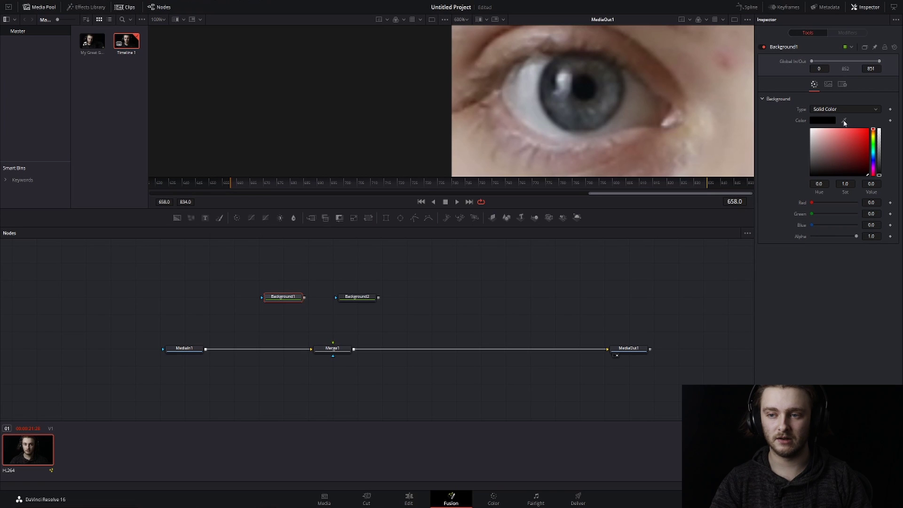
left_click_drag(774, 140, 597, 69)
scroll(613, 122, "down", 4)
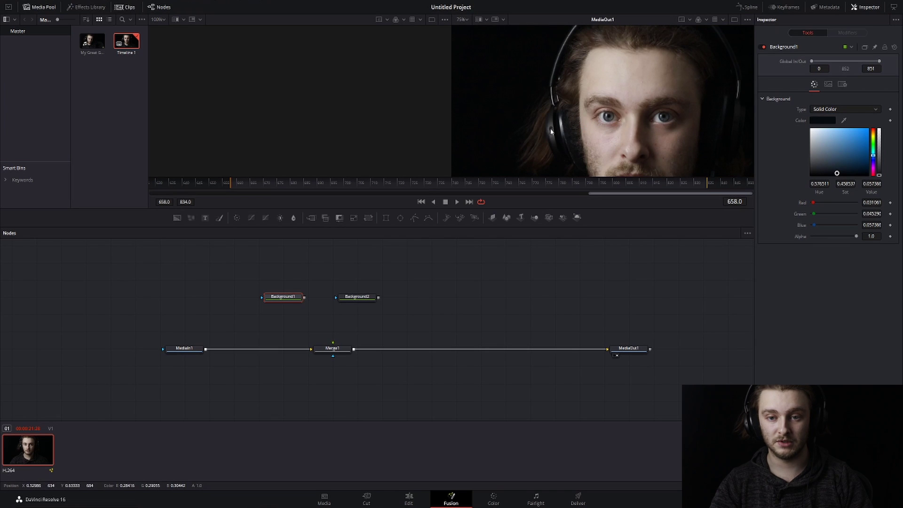
scroll(613, 118, "up", 3)
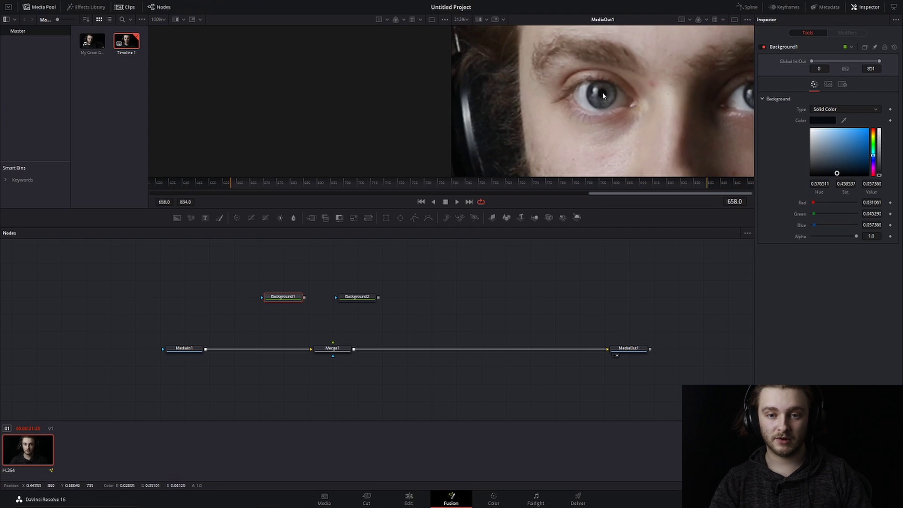
left_click_drag(282, 299, 256, 299)
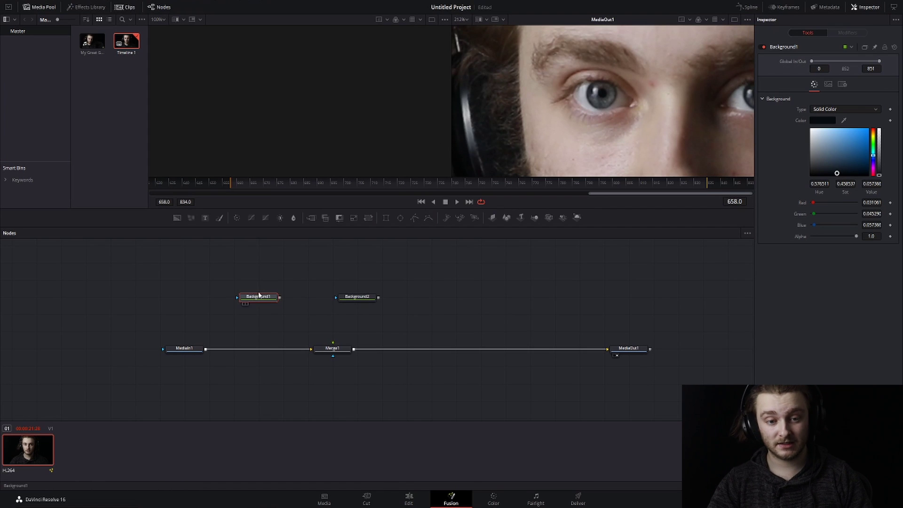
Step: Add a B-Spline mask to Background1 and trace a closed outline around the visible eyeball inside the eyelids
left_click(427, 218)
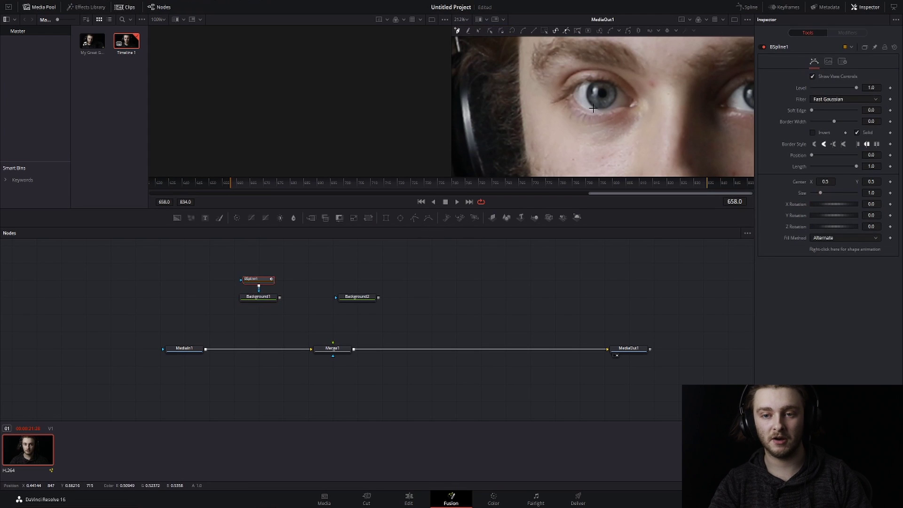
scroll(592, 108, "up", 5)
left_click_drag(622, 108, 584, 131)
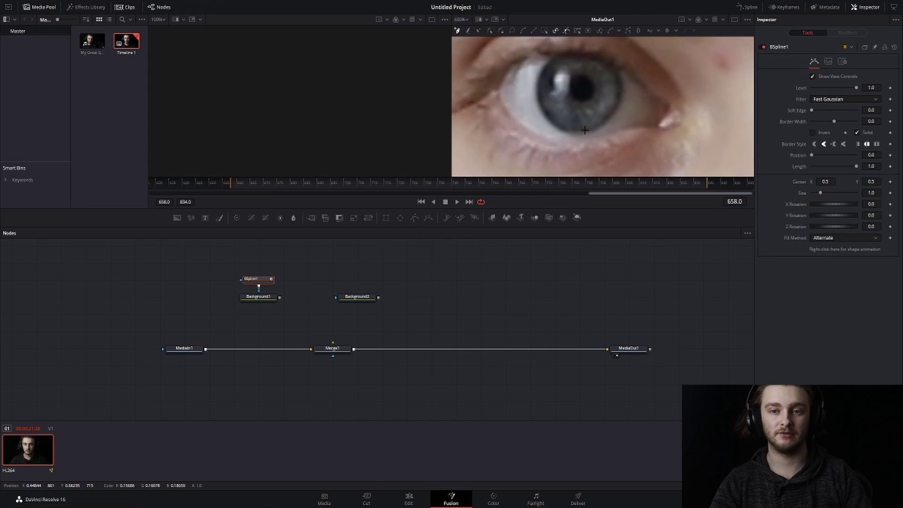
left_click(497, 89)
left_click(510, 71)
left_click(523, 61)
left_click(544, 59)
left_click(621, 66)
left_click(652, 96)
left_click(655, 115)
left_click(641, 127)
left_click(621, 130)
left_click(605, 135)
left_click(582, 140)
left_click(565, 140)
left_click(546, 139)
left_click(534, 133)
left_click(520, 124)
left_click(511, 115)
left_click(501, 101)
left_click(498, 90)
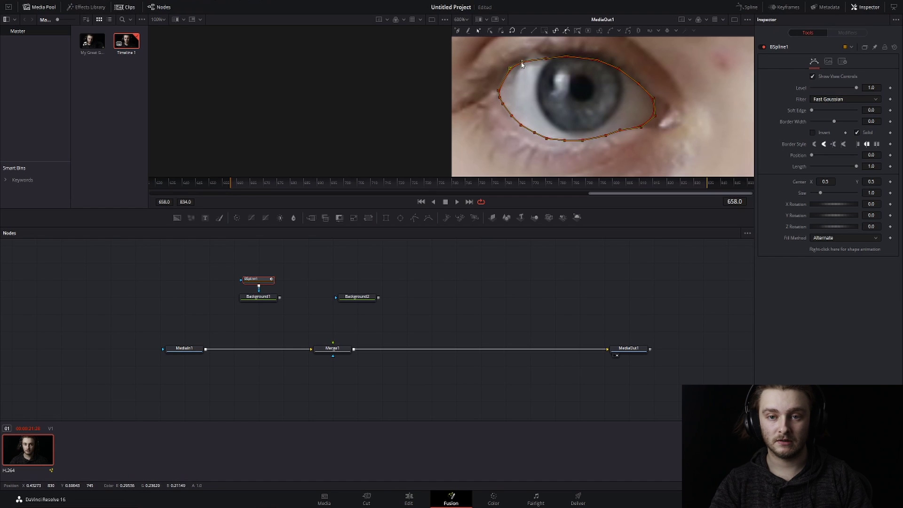
Step: Refine the eye outline's points along the upper eyelid and outer corner, and briefly preview Background1 through Merge1
left_click_drag(547, 59, 548, 55)
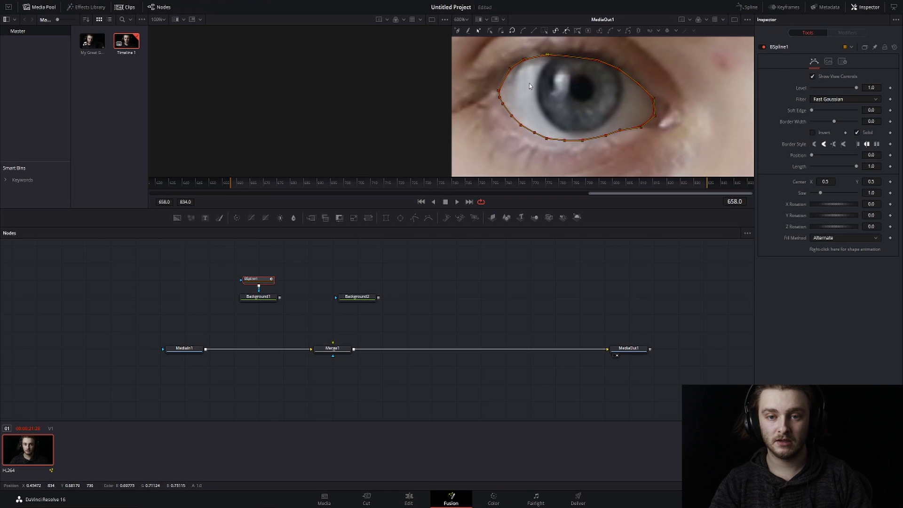
left_click_drag(509, 68, 504, 80)
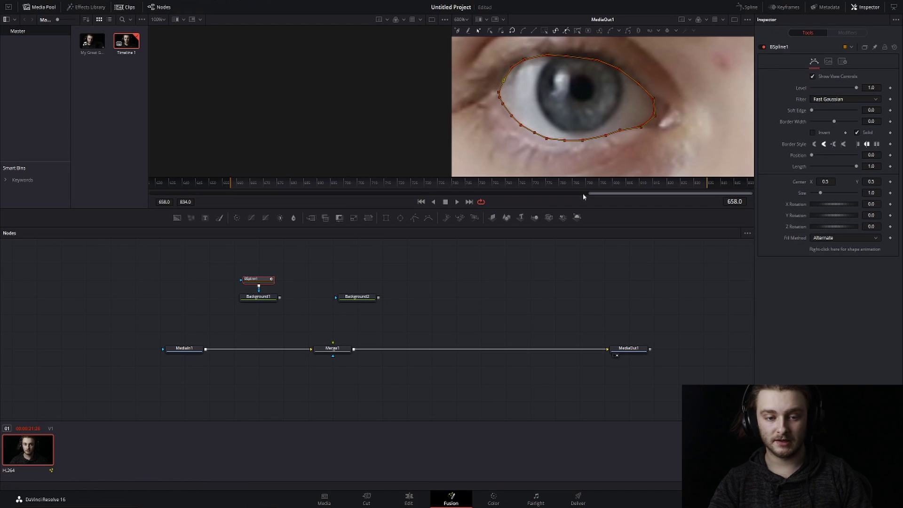
left_click_drag(280, 297, 332, 352)
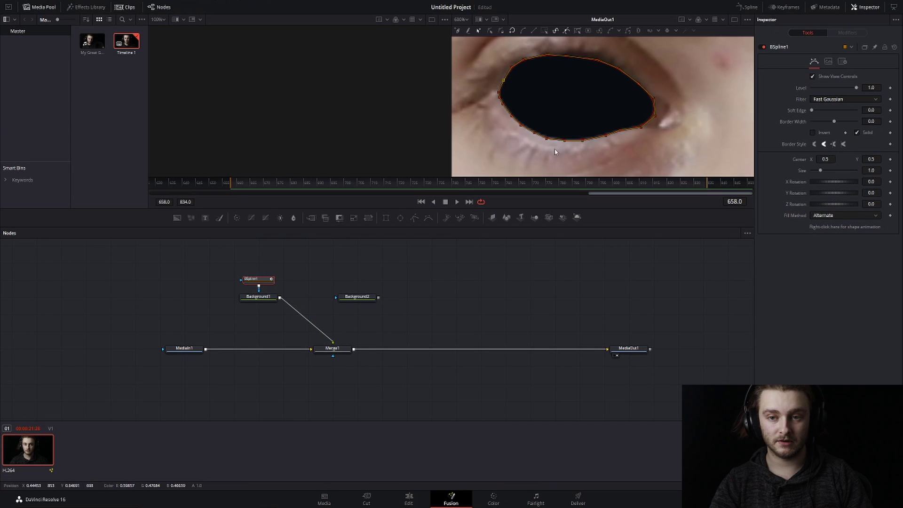
left_click_drag(333, 341, 294, 324)
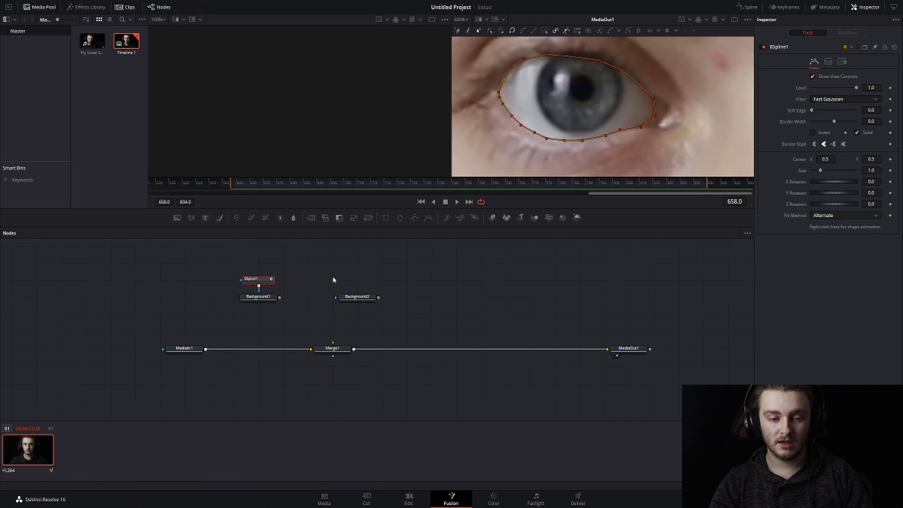
Step: Add a B-Spline mask to Background2 and trace a closed outline around the bright reflection in the iris
left_click(353, 298)
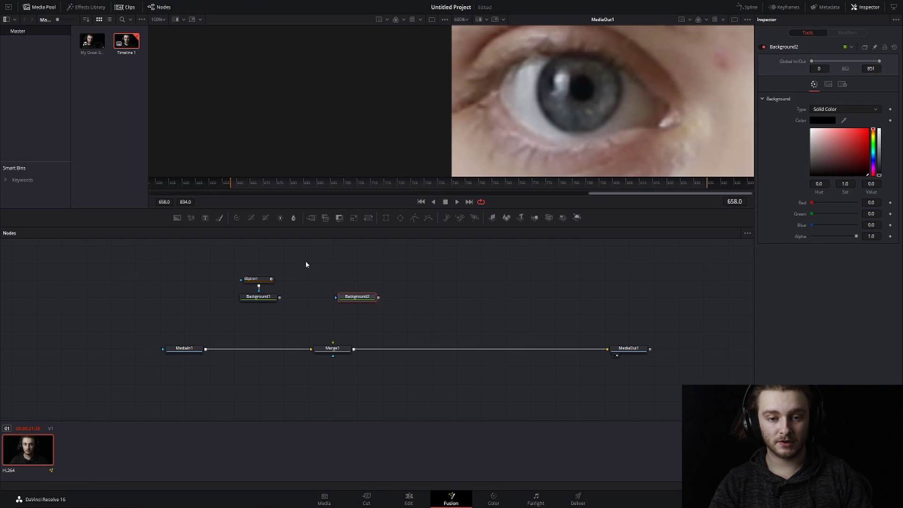
left_click(428, 220)
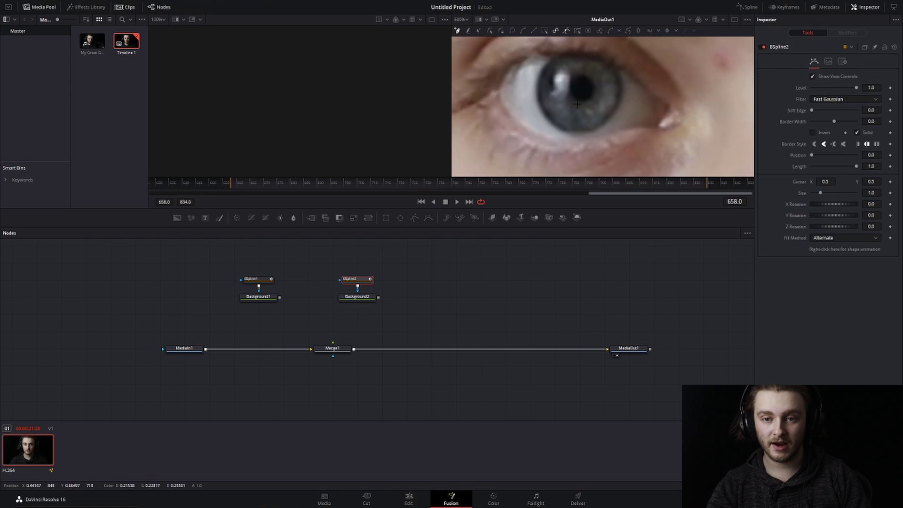
left_click(554, 91)
left_click(555, 82)
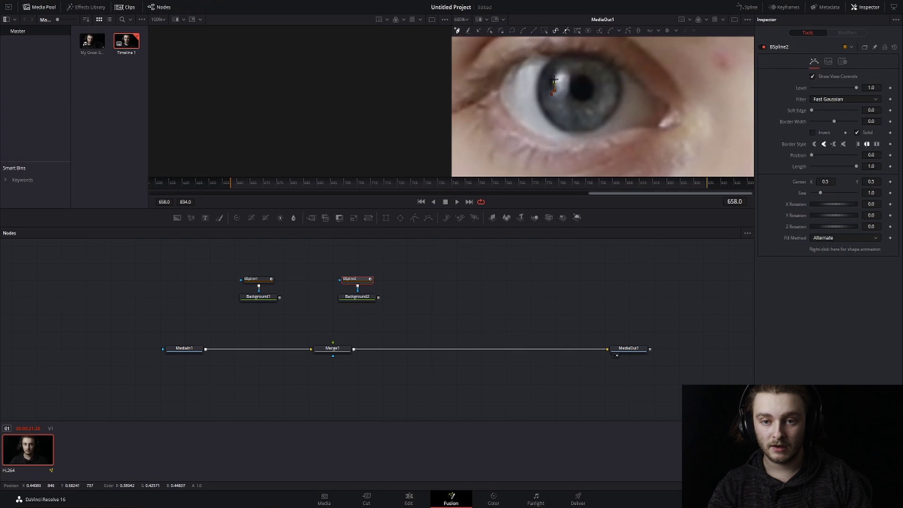
left_click(555, 76)
left_click(559, 71)
left_click(565, 67)
left_click(570, 71)
left_click(570, 79)
left_click(569, 93)
left_click(552, 94)
Step: Temporarily connect Background2 to Merge1 to check its reflection mask over the eye, and disconnect it
left_click_drag(378, 298, 332, 350)
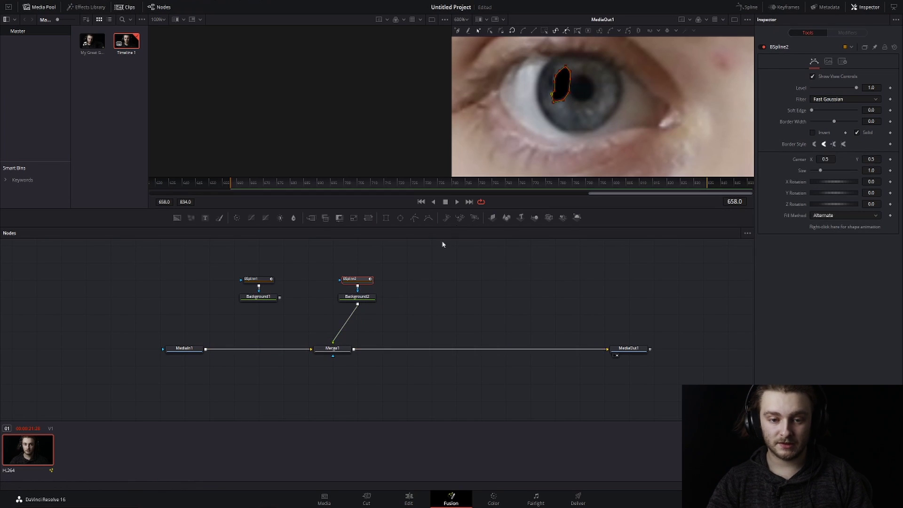
left_click(371, 297)
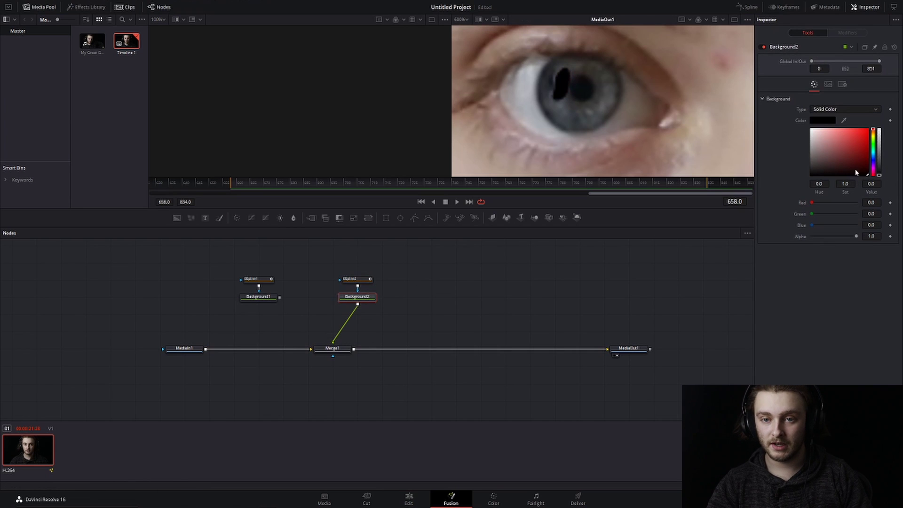
left_click(348, 279)
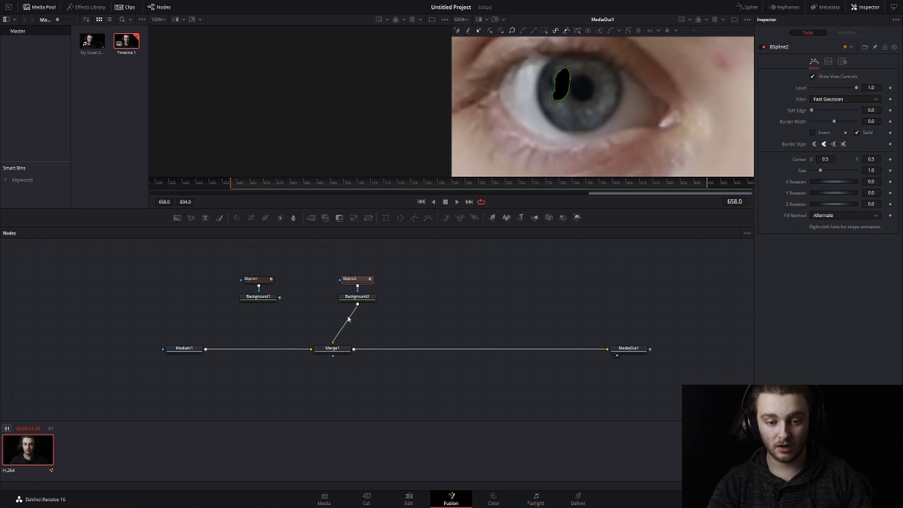
left_click_drag(352, 312, 357, 301)
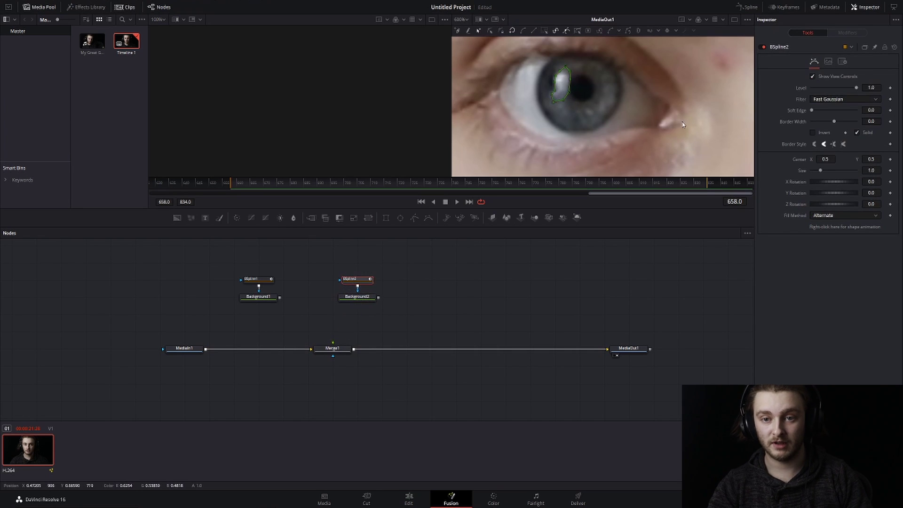
Step: Set Background2's colour by sampling the bright reflection in the iris, and briefly preview it through Merge1
left_click(357, 301)
left_click_drag(841, 119, 560, 78)
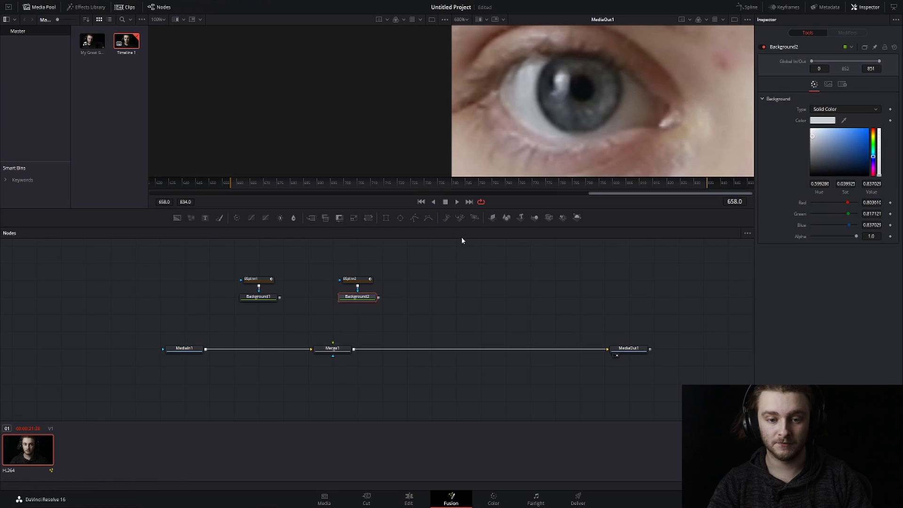
left_click_drag(380, 298, 334, 349)
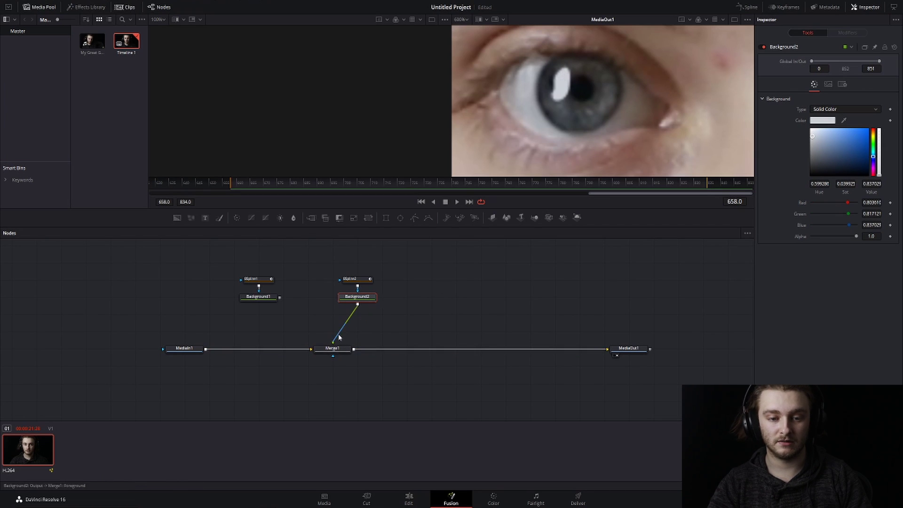
left_click(337, 335)
left_click(294, 316)
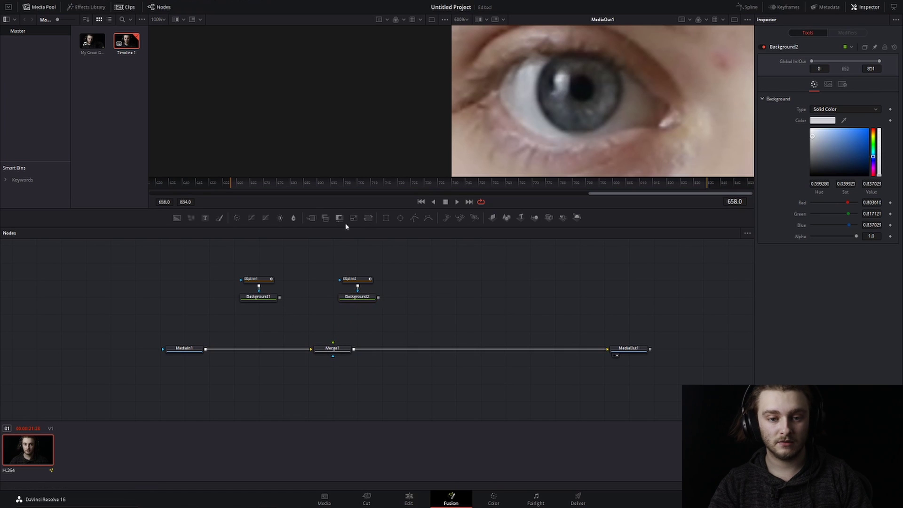
Step: Add a second Merge node with Background1 as its background input and Background2 as its foreground input
left_click(311, 218)
mouse_move(291, 315)
left_mouse_down()
mouse_move(316, 314)
mouse_move(286, 314)
left_mouse_up()
left_click_drag(378, 297, 238, 263)
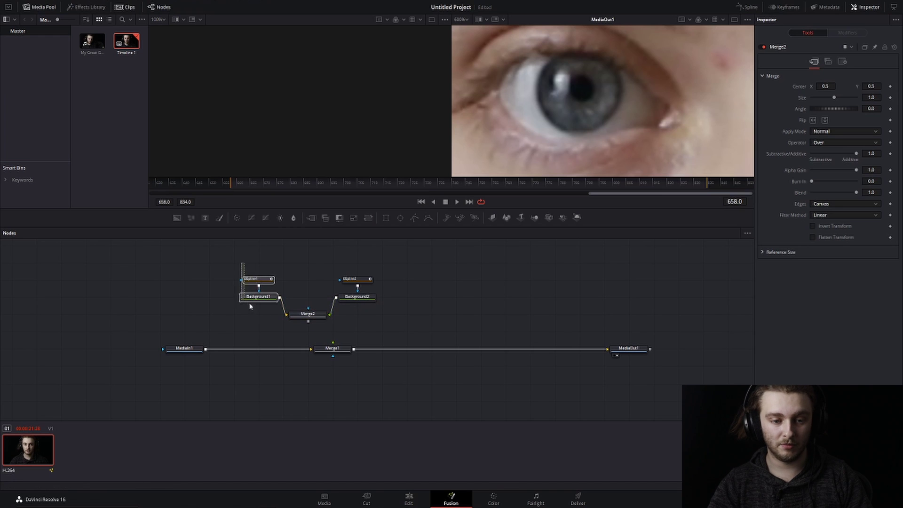
Step: Move both masked Background nodes higher and closer together, and place Merge2 just below and beside them
left_click_drag(258, 296, 258, 261)
left_click_drag(337, 258, 308, 261)
left_click_drag(315, 316, 364, 282)
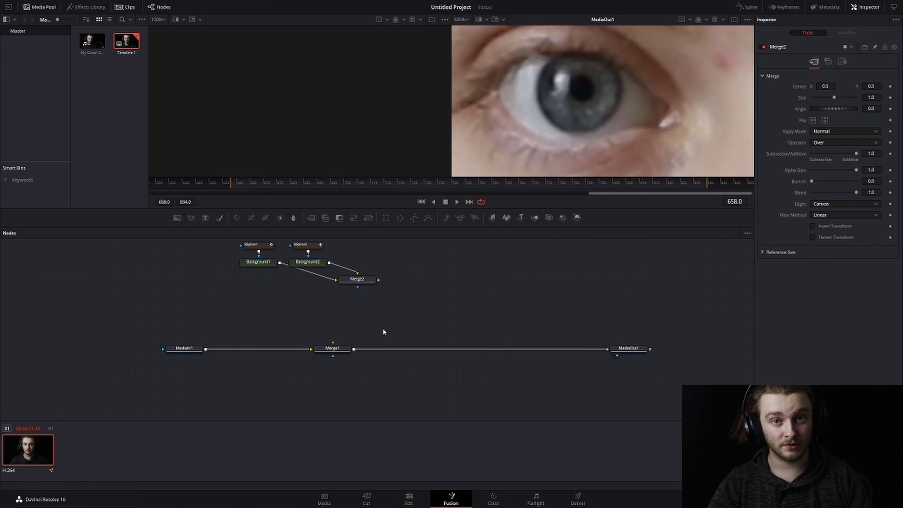
Step: Add a Planar Tracker node and insert it between Merge1 and MediaOut1
key("shift+space")
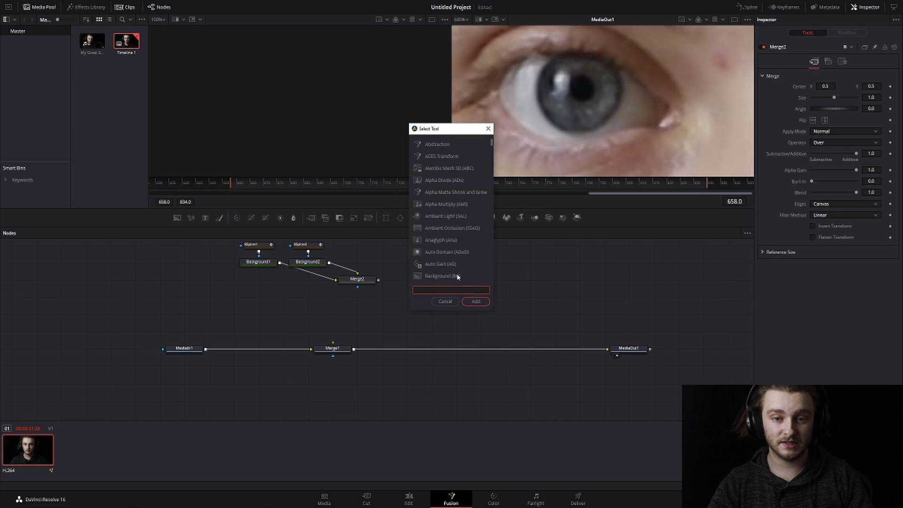
type("pla")
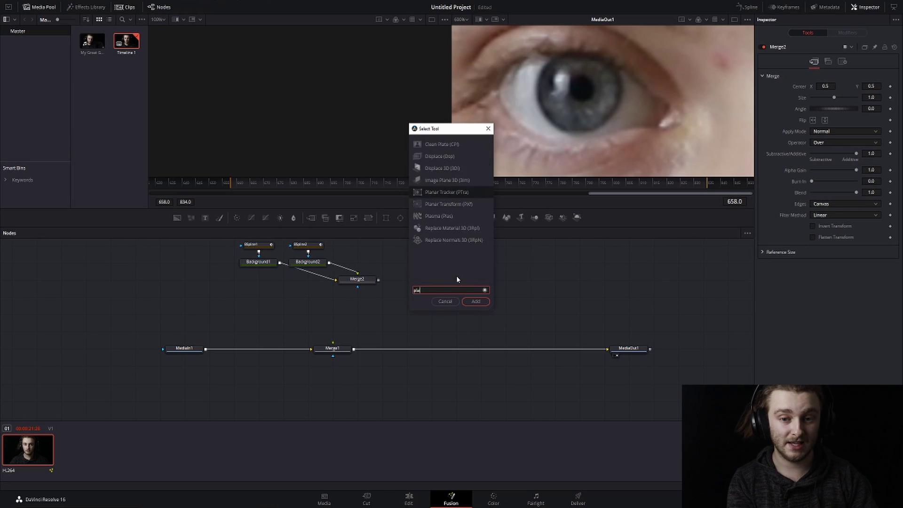
type("nar")
key("Return")
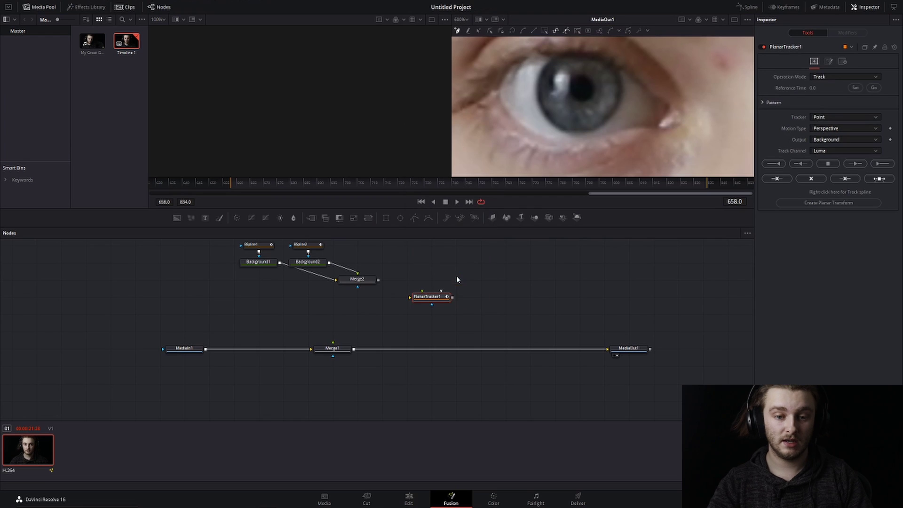
left_click_drag(447, 295, 459, 350)
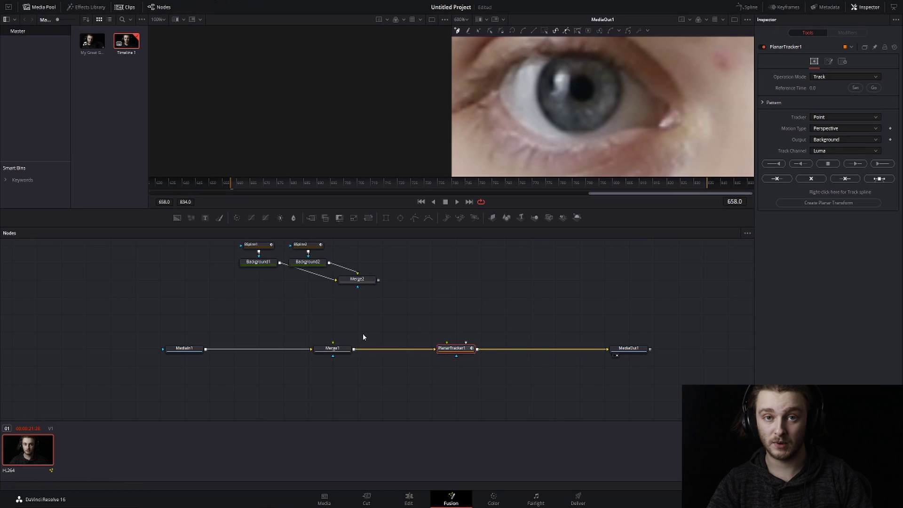
Step: Set the planar tracker to Hybrid Point/Area with the motion type Translation, Rotation, Scale
left_click(560, 323)
scroll(604, 125, "down", 10)
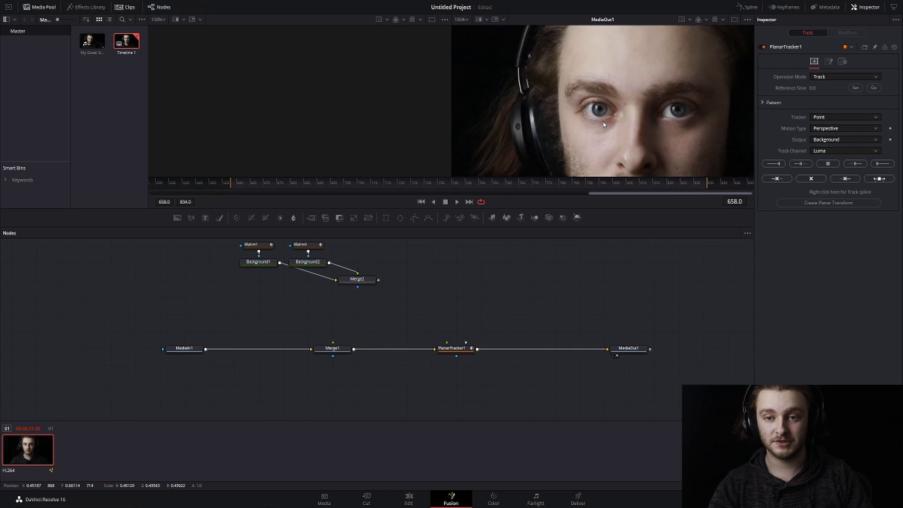
left_click_drag(622, 127, 608, 115)
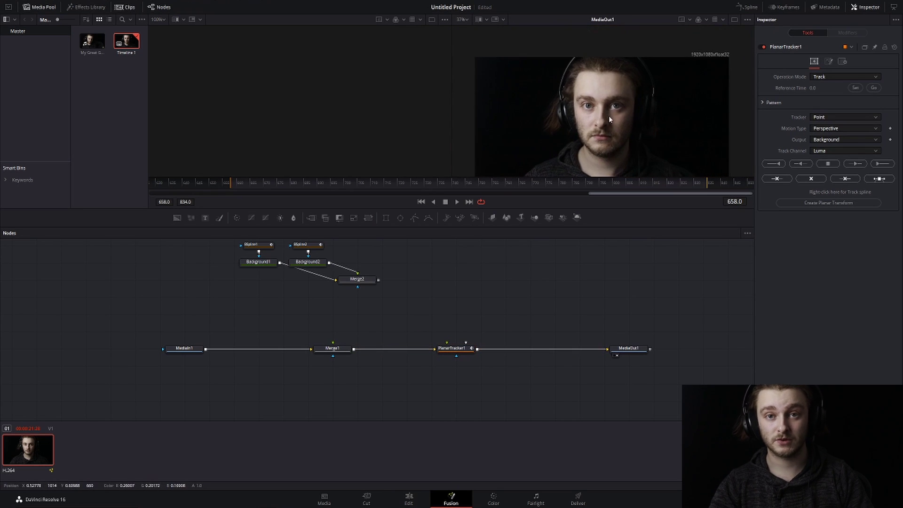
left_click(842, 117)
left_click(824, 135)
left_click(822, 130)
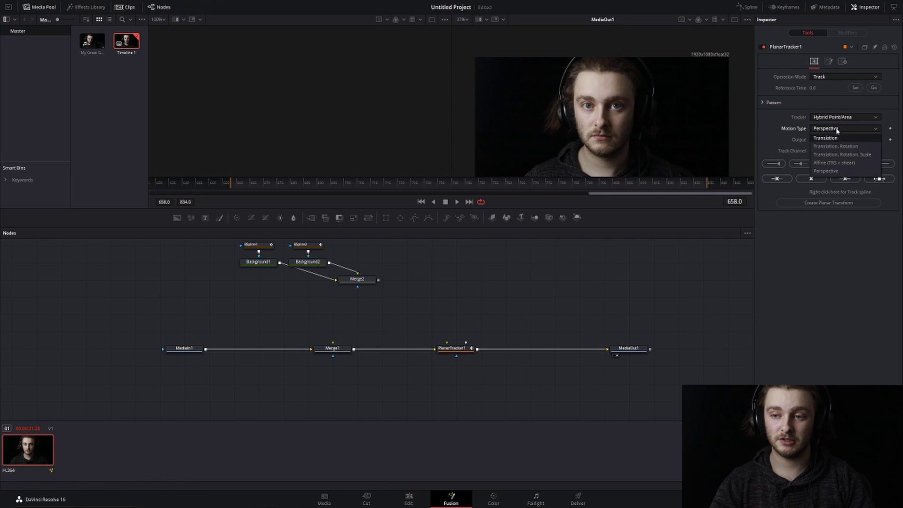
left_click(842, 154)
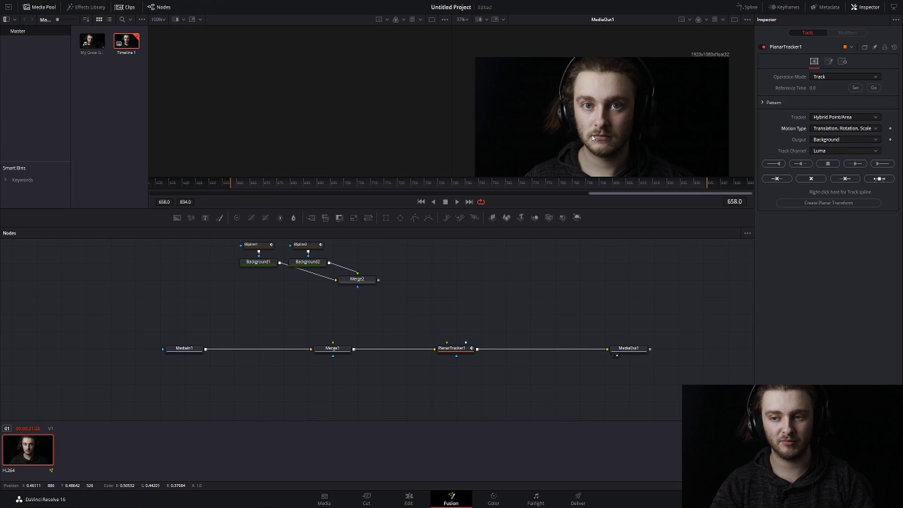
Step: Draw PlanarTracker1's pattern outline around the part of the face with the masked eye, from forehead to upper lip
left_click(458, 348)
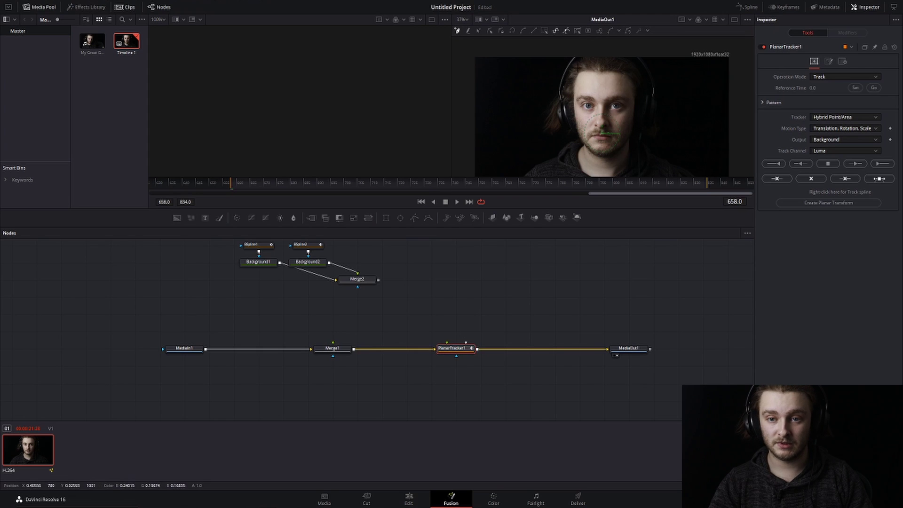
left_click(602, 106)
left_click(601, 119)
left_click(598, 123)
left_click(589, 132)
left_click(584, 126)
left_click(579, 121)
left_click(574, 109)
left_click(575, 90)
left_click(576, 78)
left_click(582, 67)
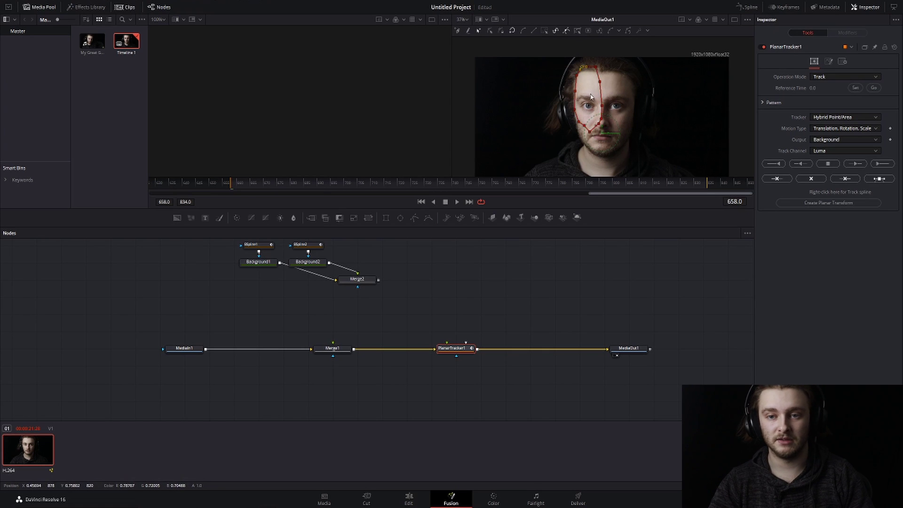
Step: Set the planar tracker's reference time to frame 658, track forward to the end of the clip, and return to frame 658
left_click(881, 164)
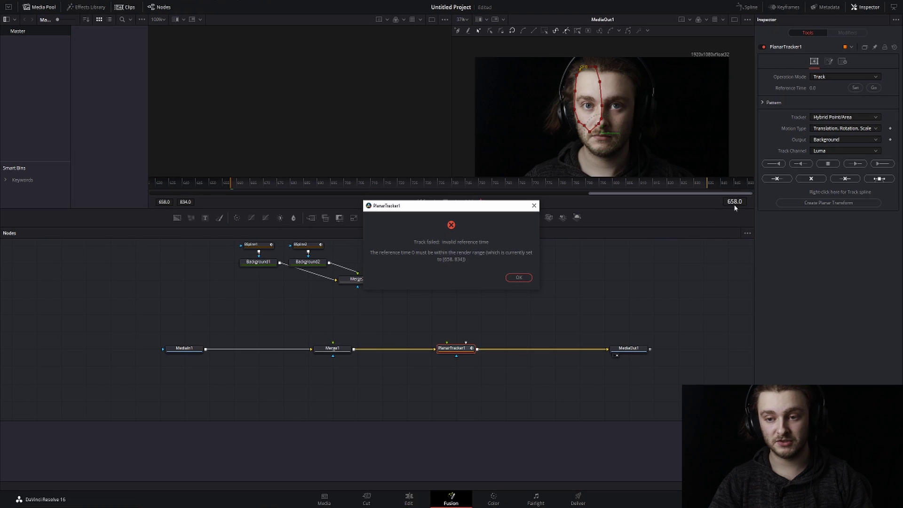
left_click(518, 279)
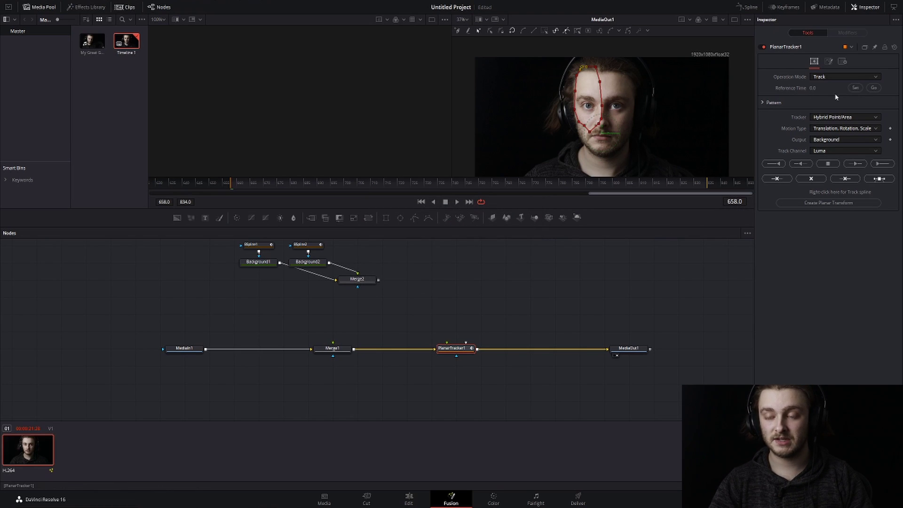
left_click(856, 88)
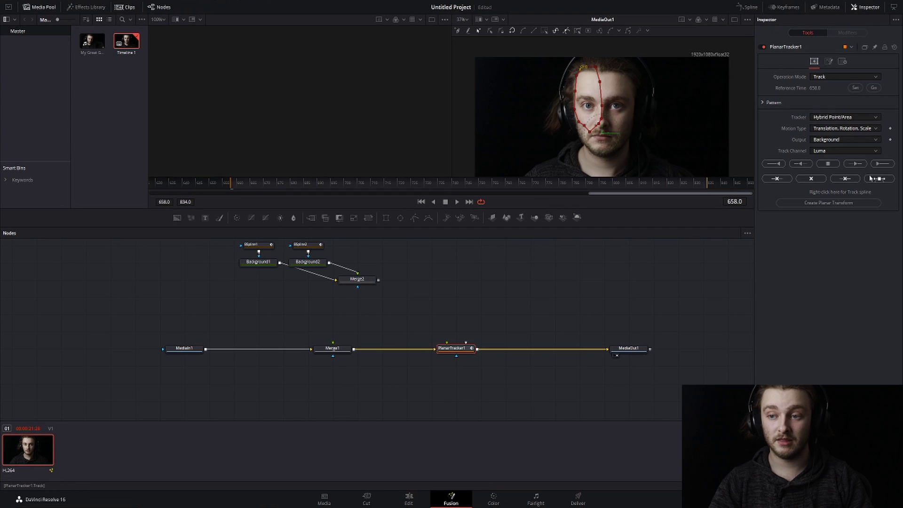
left_click(881, 164)
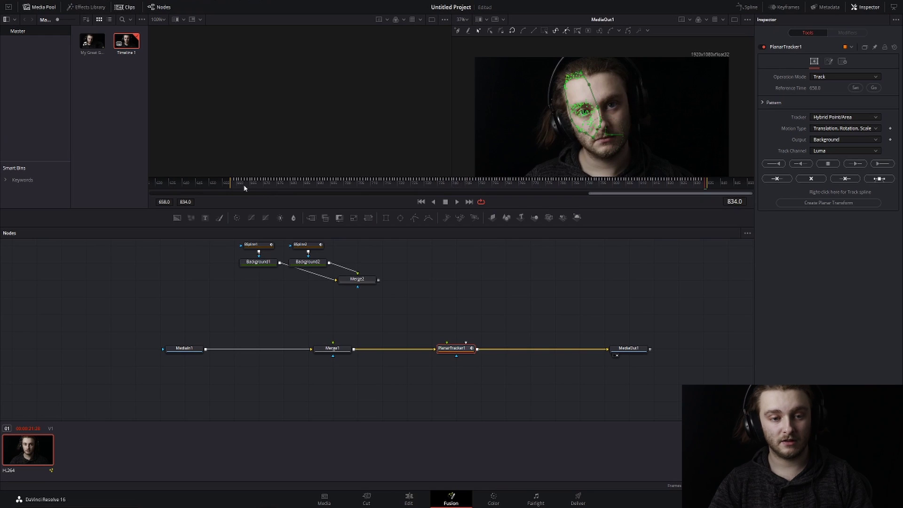
left_click(231, 185)
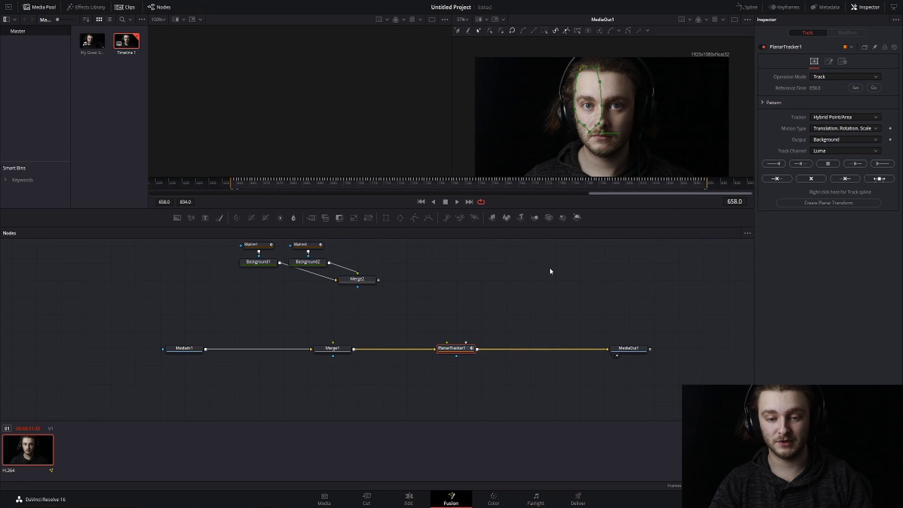
Step: Create a Planar Transform from the track, wire it between Merge2 and Merge1's foreground input, and pull PlanarTracker1 out of the node chain
left_click(801, 204)
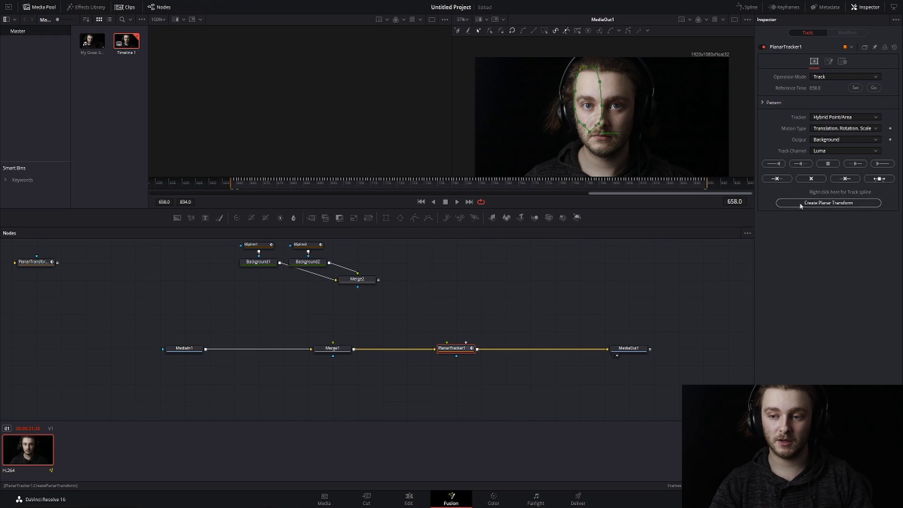
left_click_drag(35, 262, 479, 297)
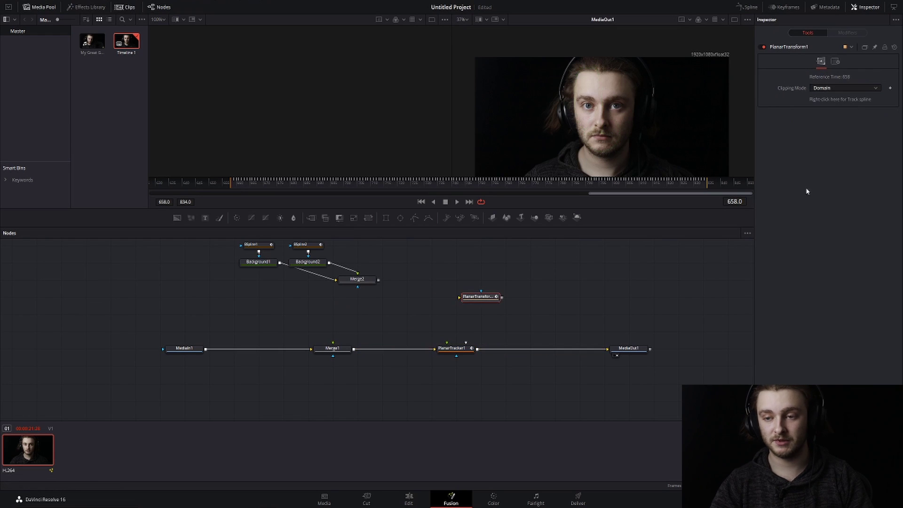
left_click(456, 349)
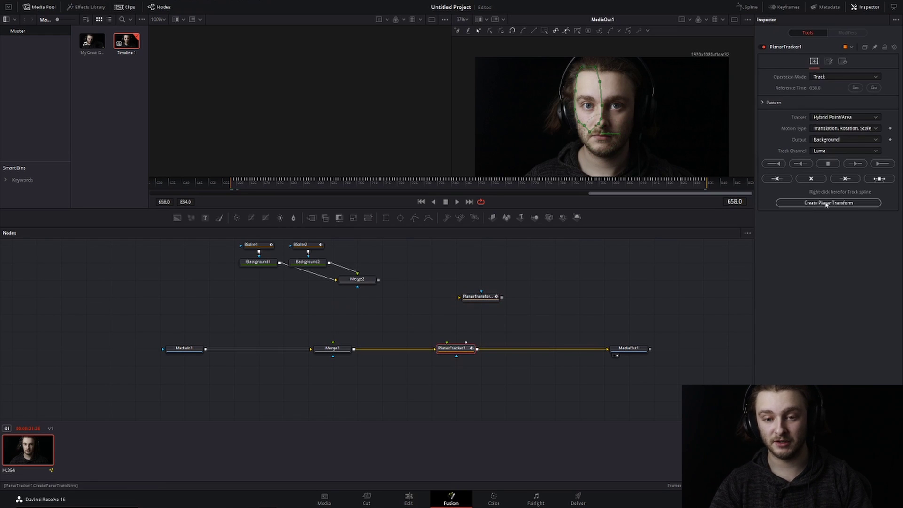
left_click_drag(480, 297, 357, 314)
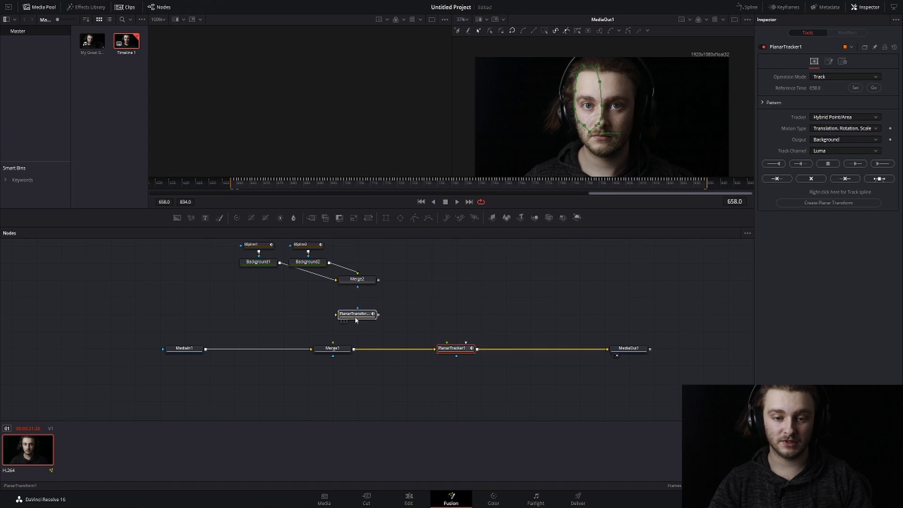
left_click_drag(378, 280, 358, 312)
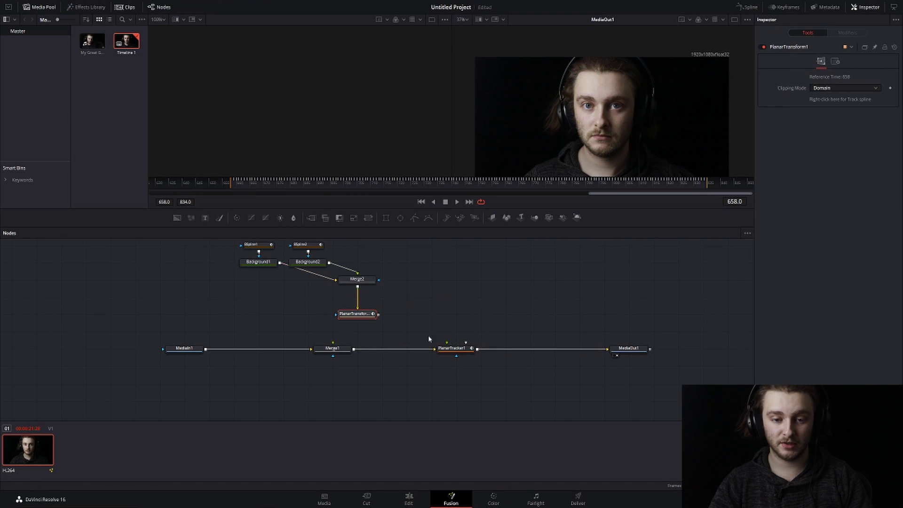
left_click_drag(451, 350, 477, 298)
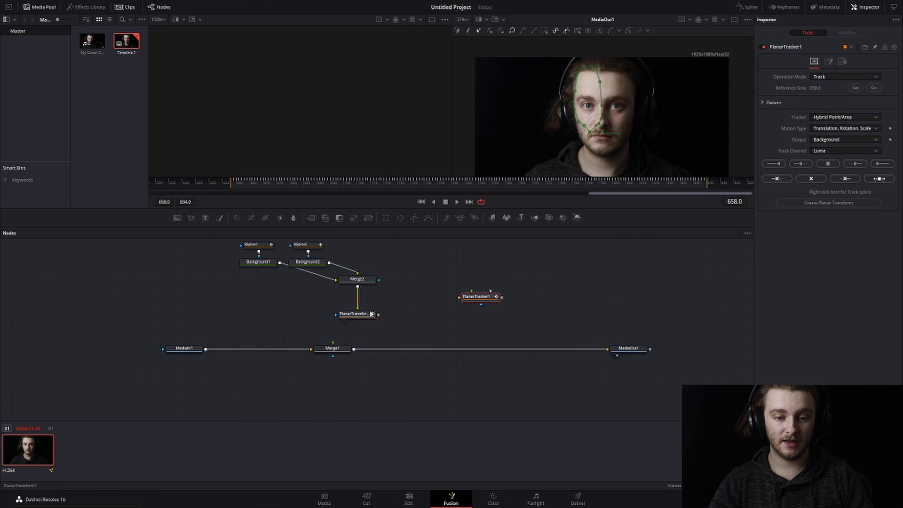
left_click_drag(378, 314, 339, 349)
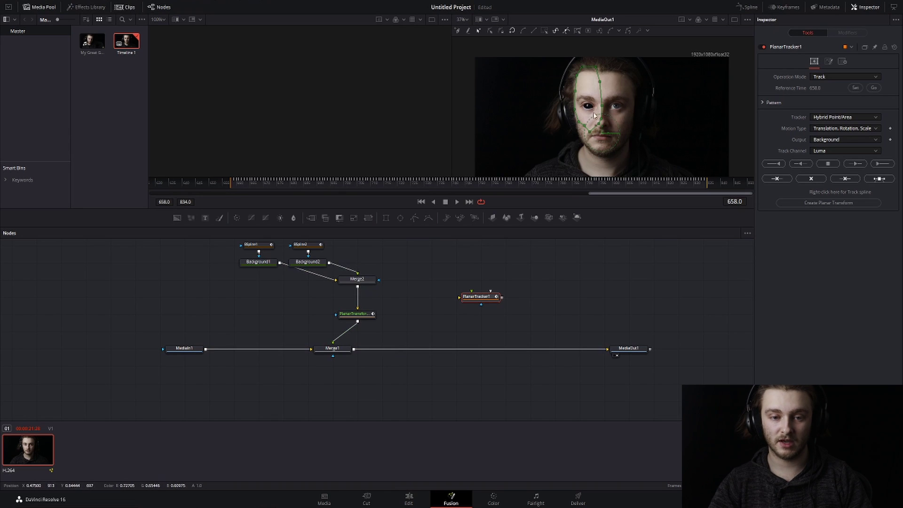
Step: Move Background1 and its mask level with Merge2, and set BSpline1's Soft Edge to about 0.017
left_click_drag(281, 240, 232, 275)
left_click(295, 308)
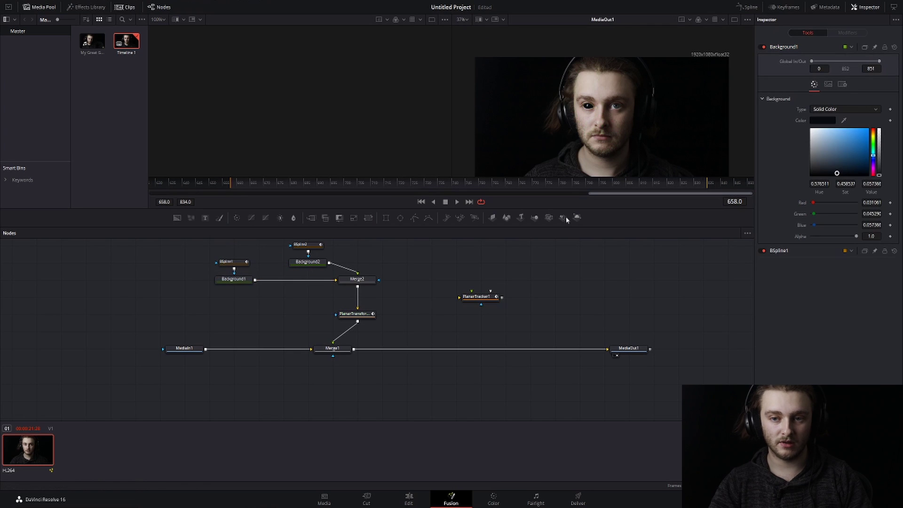
scroll(597, 111, "up", 5)
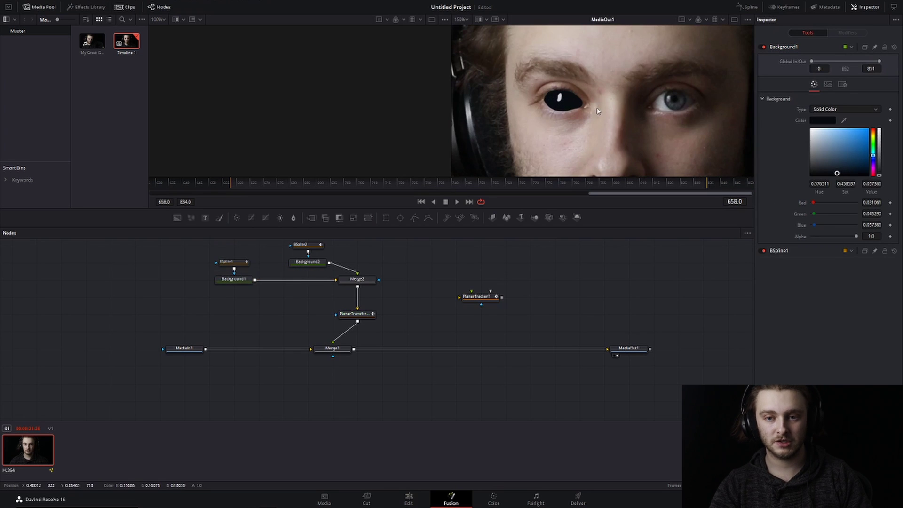
left_click(235, 265)
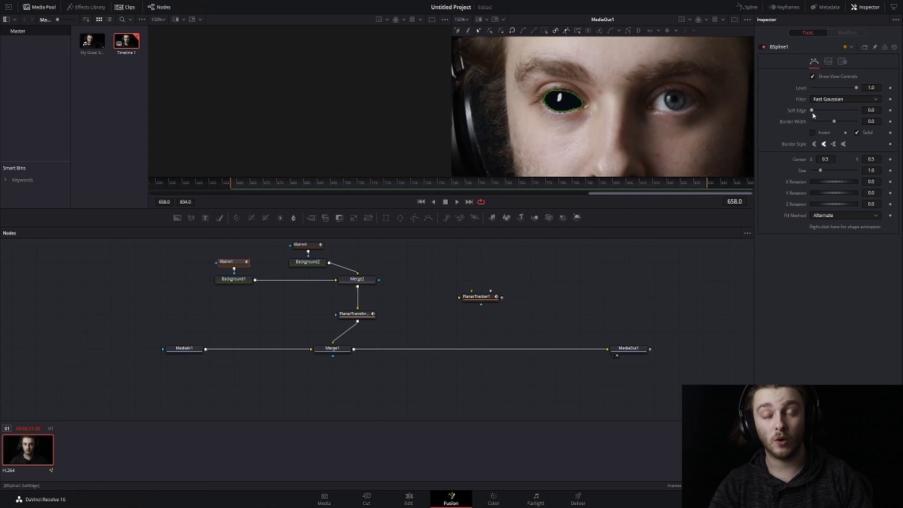
left_click_drag(813, 112, 816, 113)
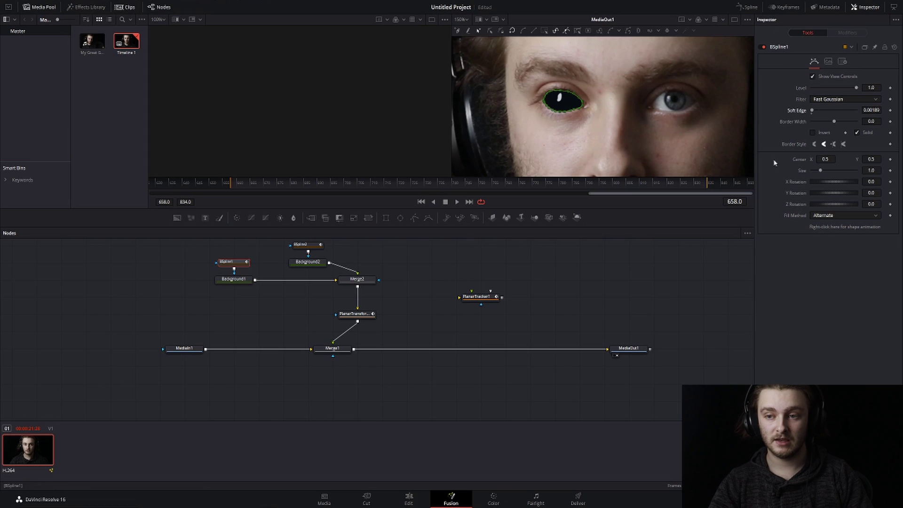
left_click(594, 291)
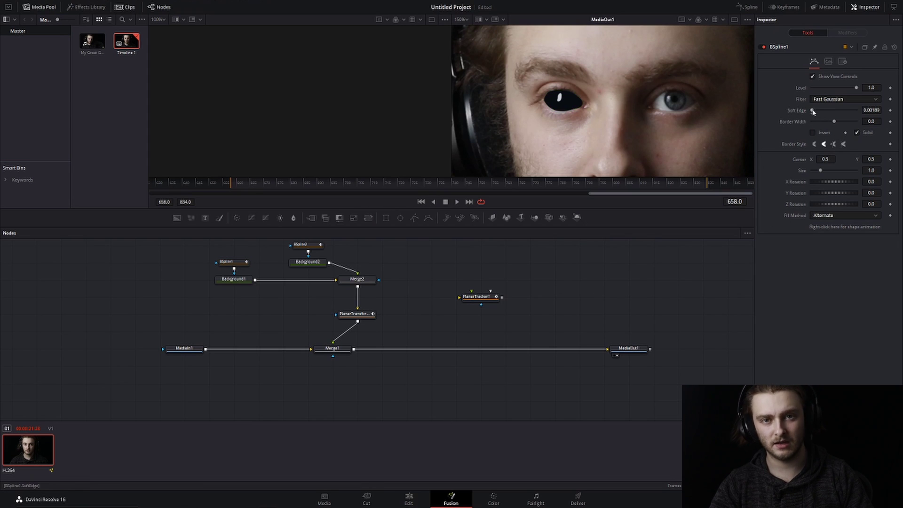
left_click_drag(818, 111, 829, 110)
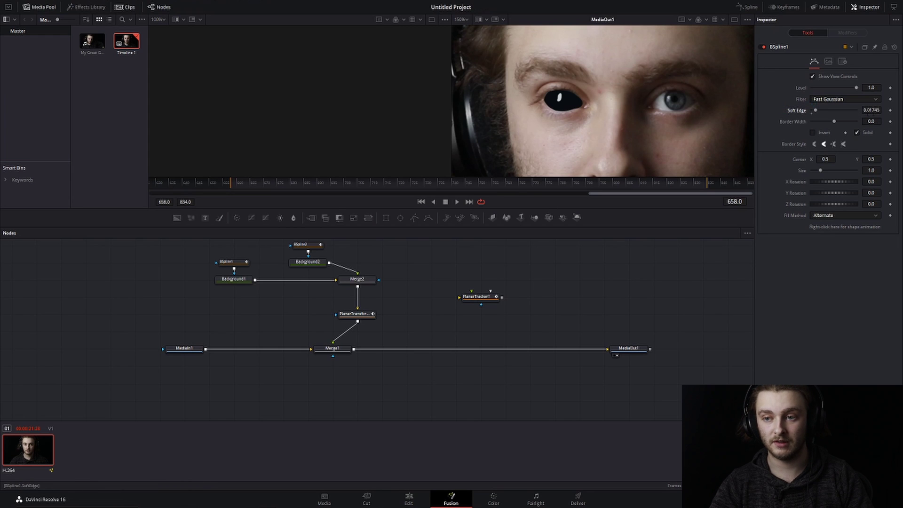
Step: Set the Soft Edge of the reflection mask BSpline2 to about 0.018
left_click(310, 243)
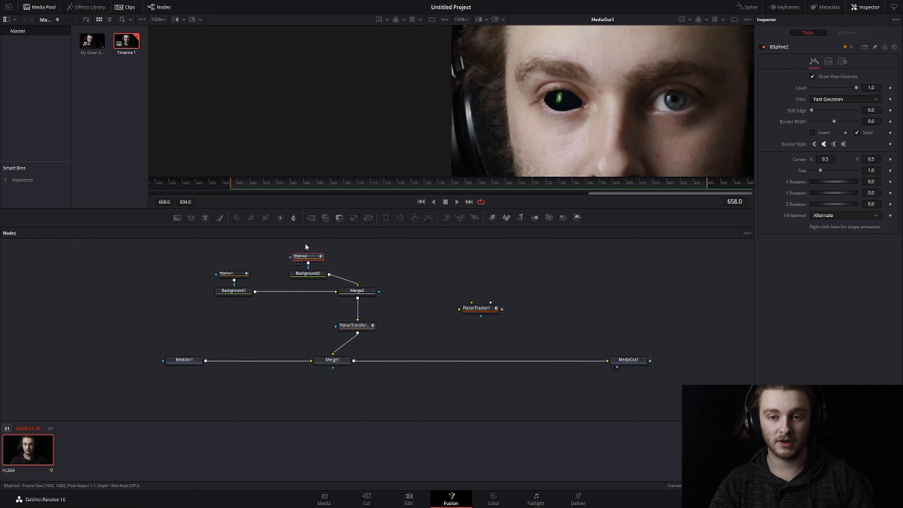
left_click(669, 244)
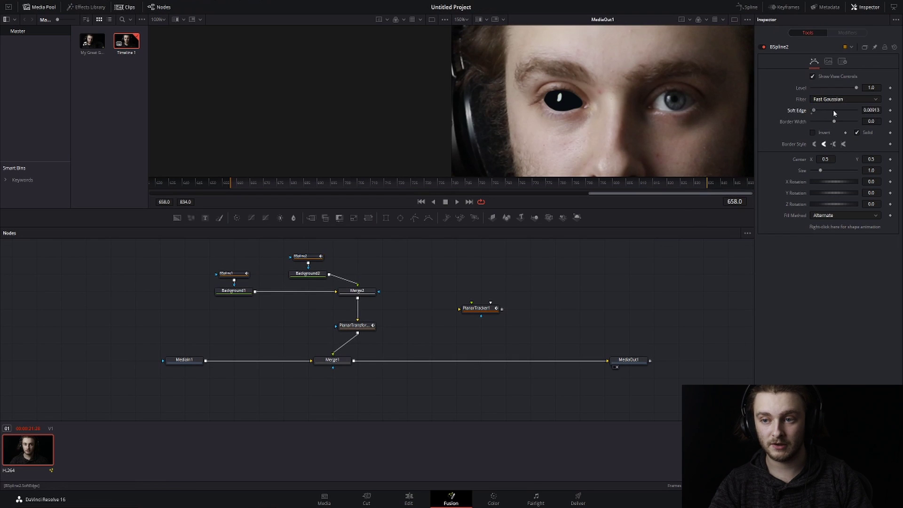
left_click_drag(846, 109, 853, 109)
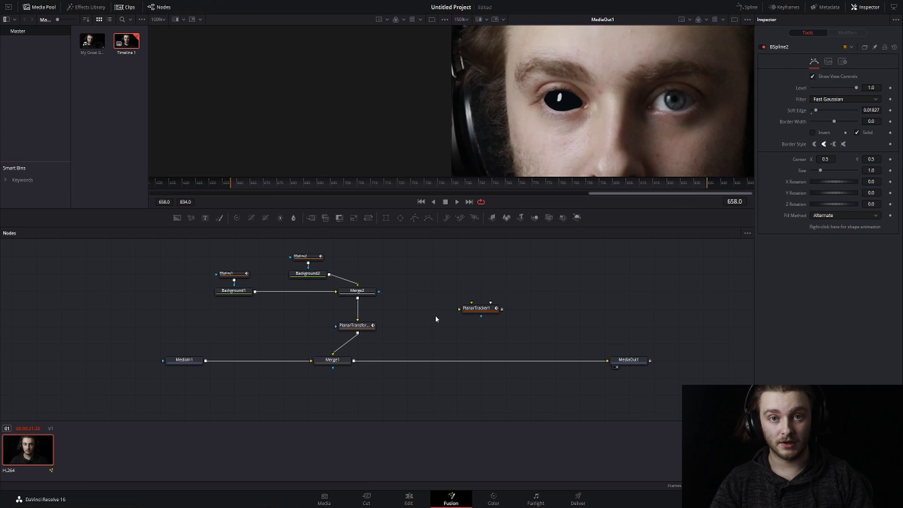
Step: Pull the Planar Transform out of the node chain and refine BSpline1's points along the upper lid and outer eye corner on frame 658
left_click_drag(355, 324, 331, 325)
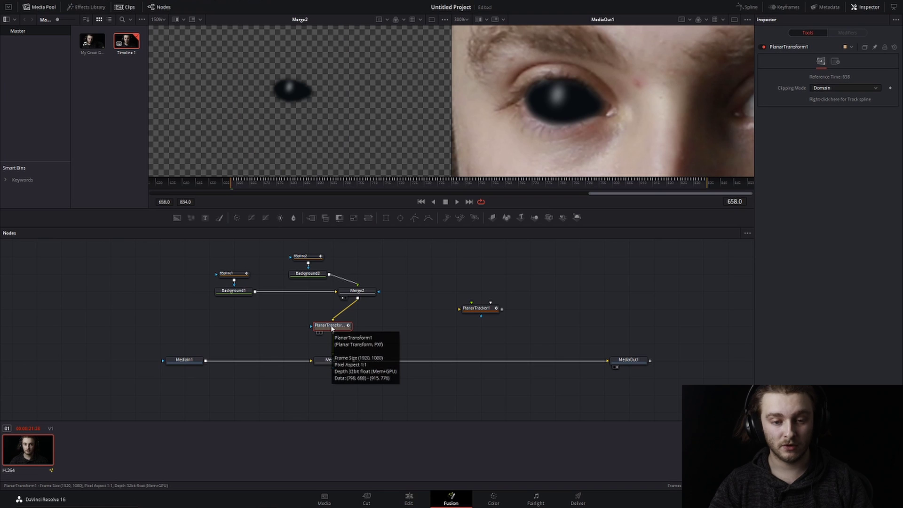
left_click_drag(332, 327, 578, 276)
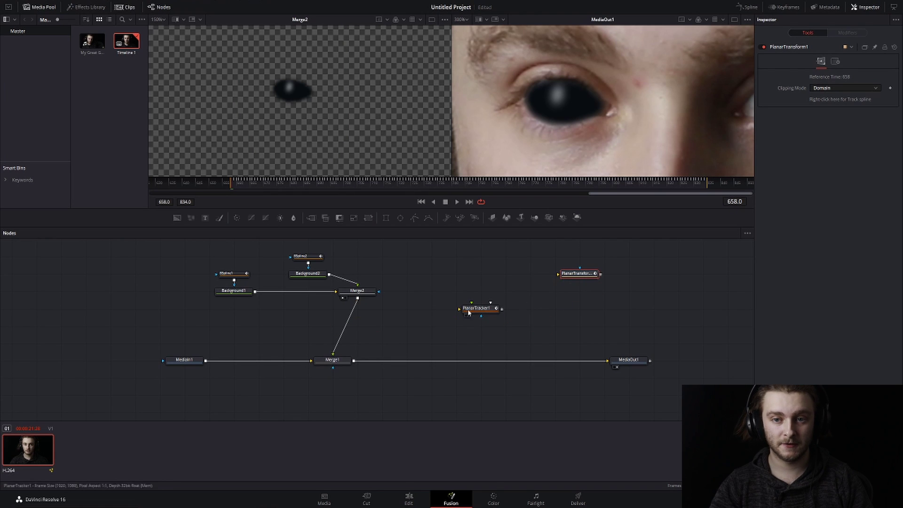
left_click(234, 273)
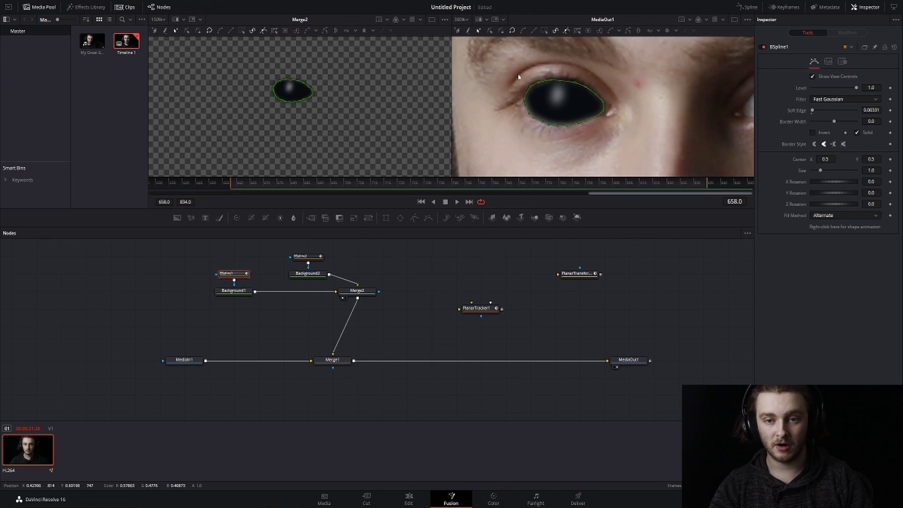
left_click_drag(583, 97, 583, 95)
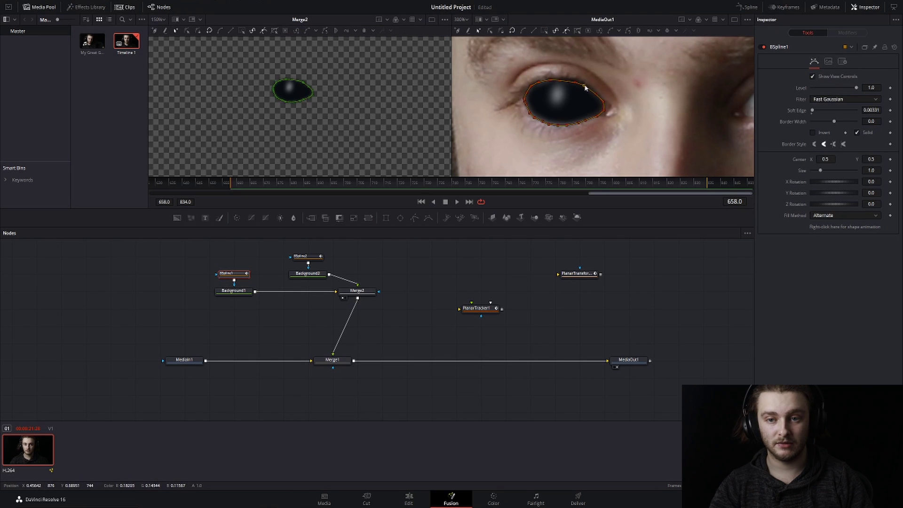
left_click_drag(512, 61, 600, 94)
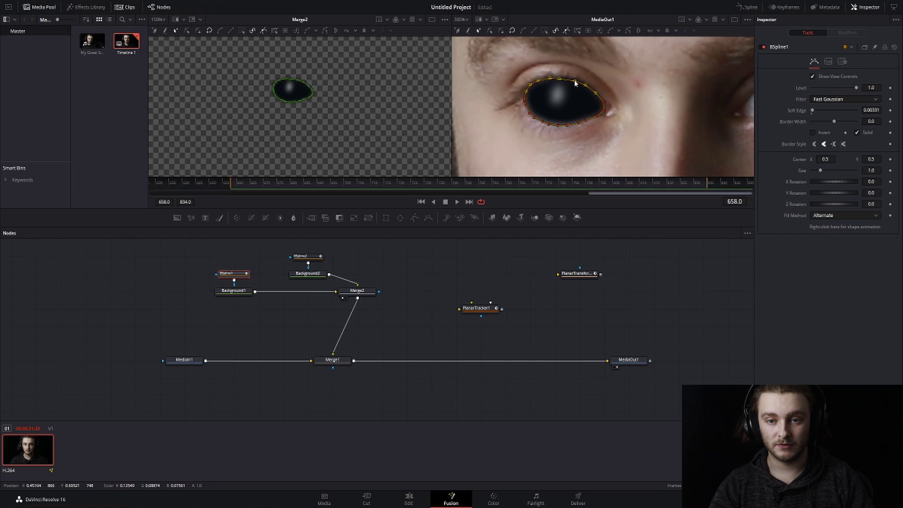
left_click_drag(516, 94, 526, 106)
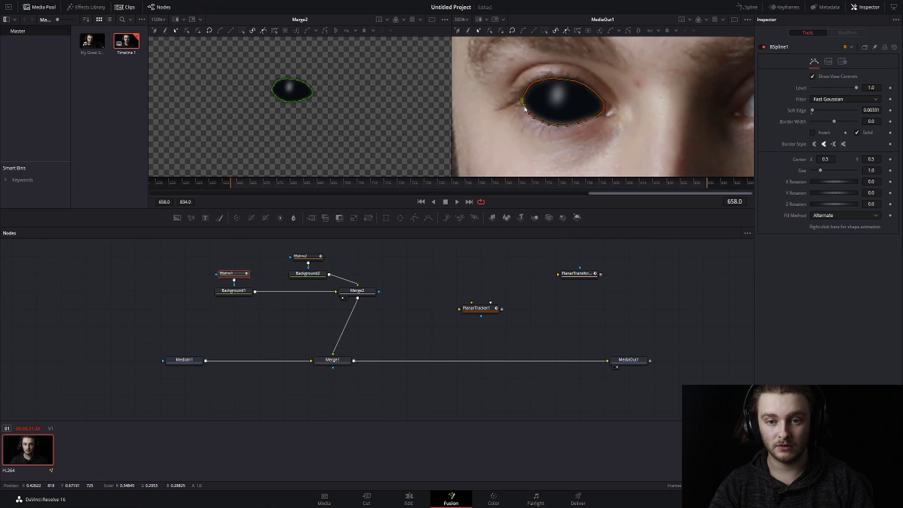
left_click(528, 259)
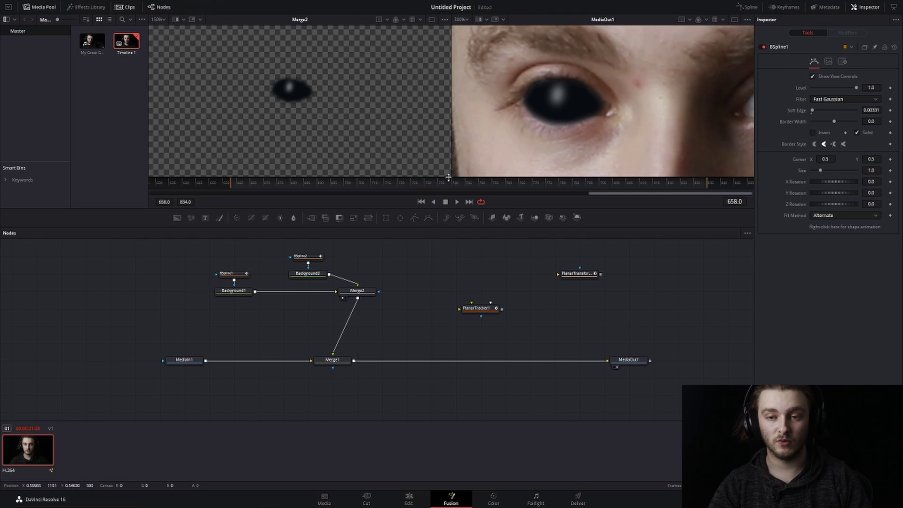
Step: Delete the detached Planar Transform, create a new one from PlanarTracker1, and wire it between Merge2 and Merge1's foreground input
left_click_drag(337, 349, 384, 347)
left_click(570, 276)
key("Delete")
left_click(495, 308)
left_click(846, 203)
left_click_drag(37, 280, 332, 332)
left_click_drag(378, 292, 333, 354)
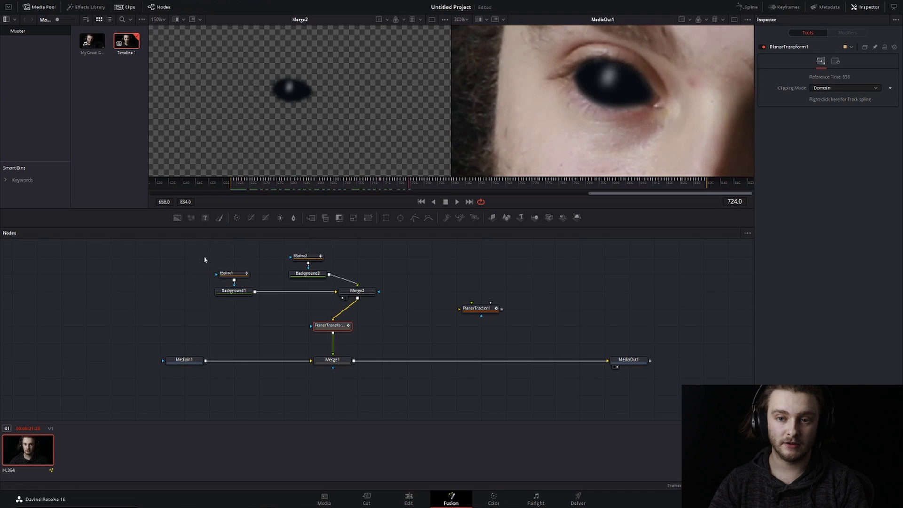
Step: Go to frame 718 and adjust BSpline1's points near the upper outer corner of the eye
key("Left")
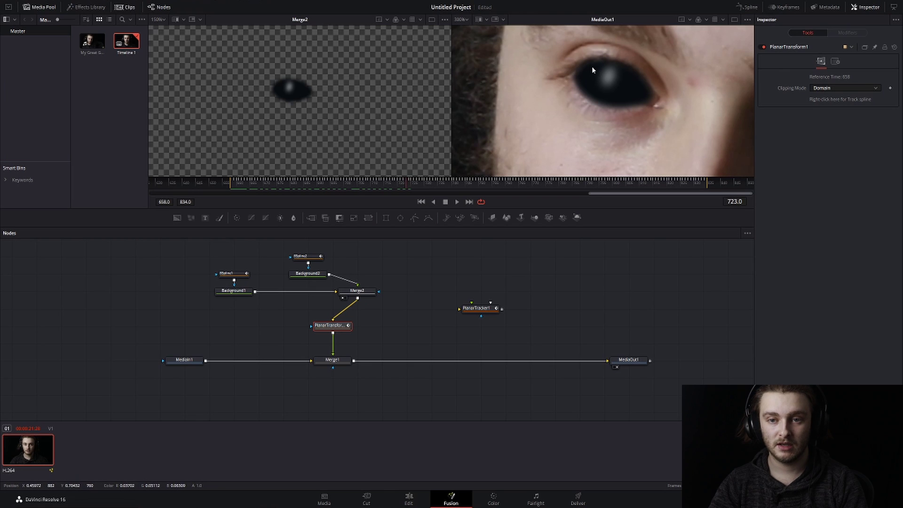
key("Left")
key("Left")
key("Left")
key("Left")
key("Left")
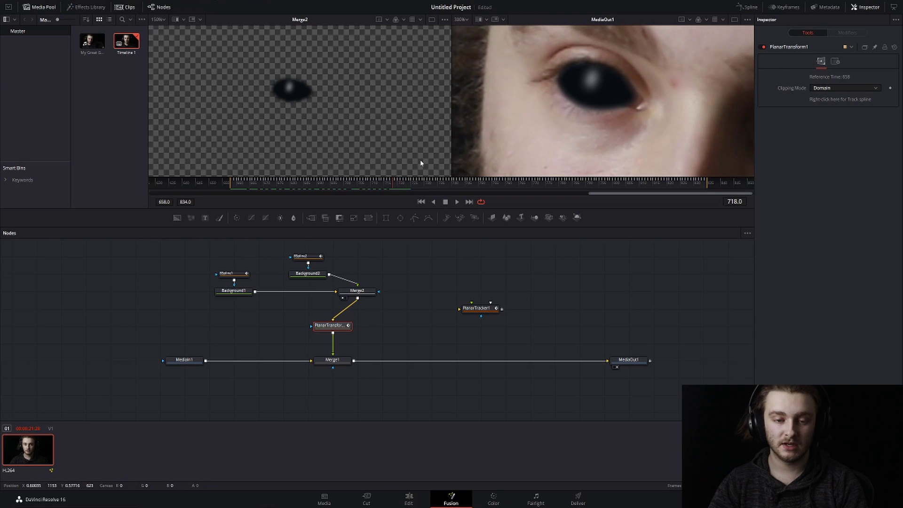
left_click(228, 278)
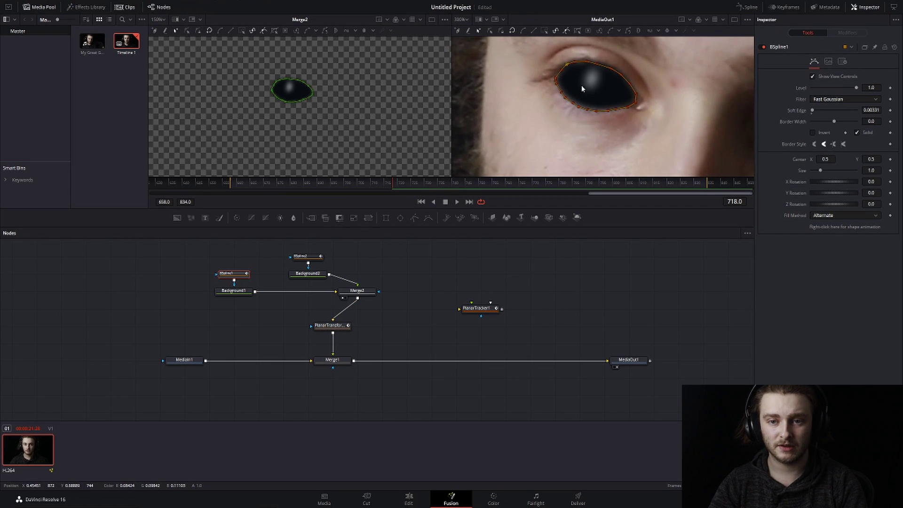
Step: Advance to frame 724 and adjust BSpline1's upper outer points to fit the eyelid
key("Right")
key("Right")
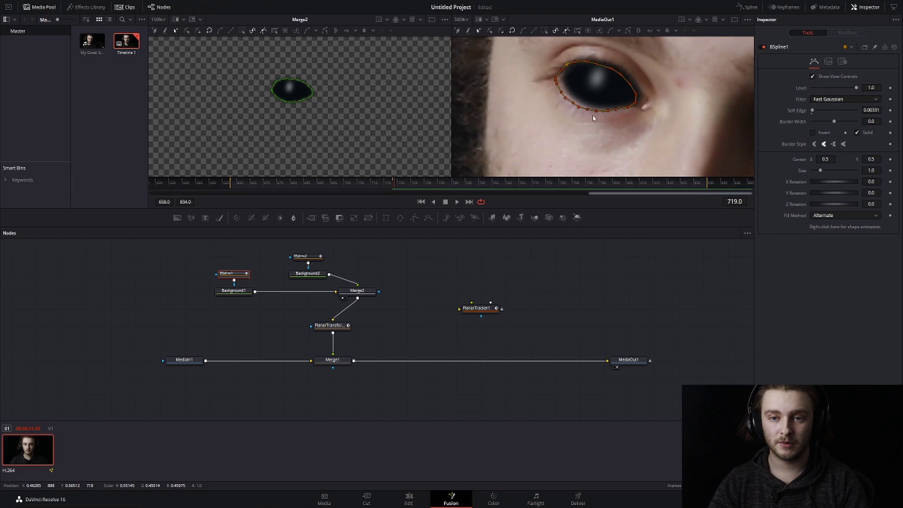
key("Right")
key("Right")
key("Right")
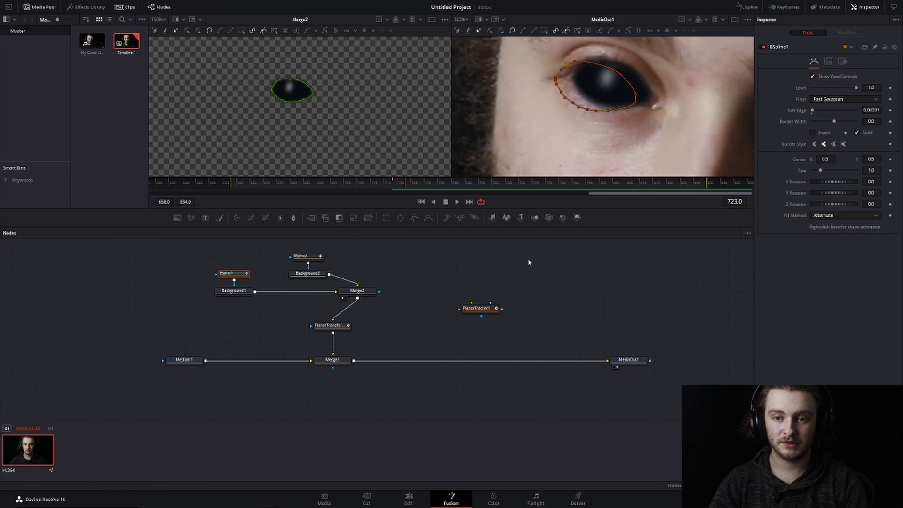
left_click(529, 265)
key("Right")
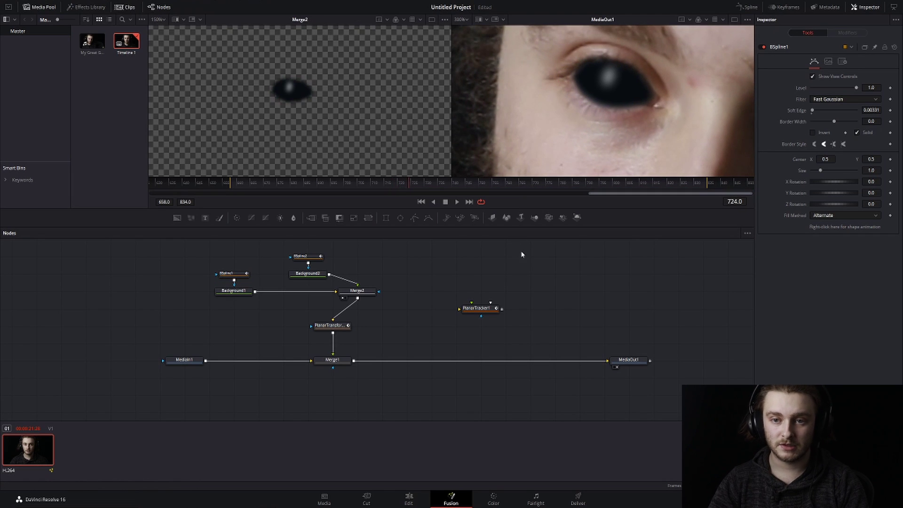
left_click(248, 274)
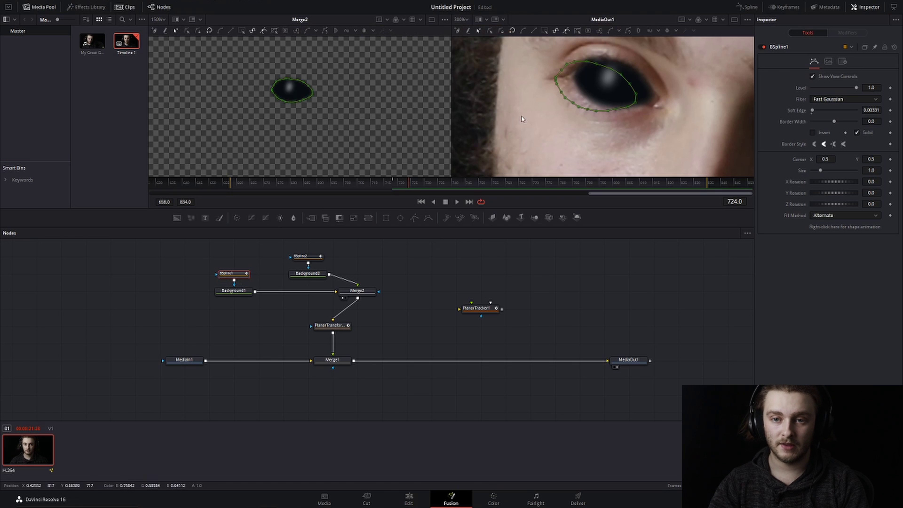
mouse_move(571, 69)
left_mouse_down()
mouse_move(580, 75)
mouse_move(572, 61)
left_mouse_up()
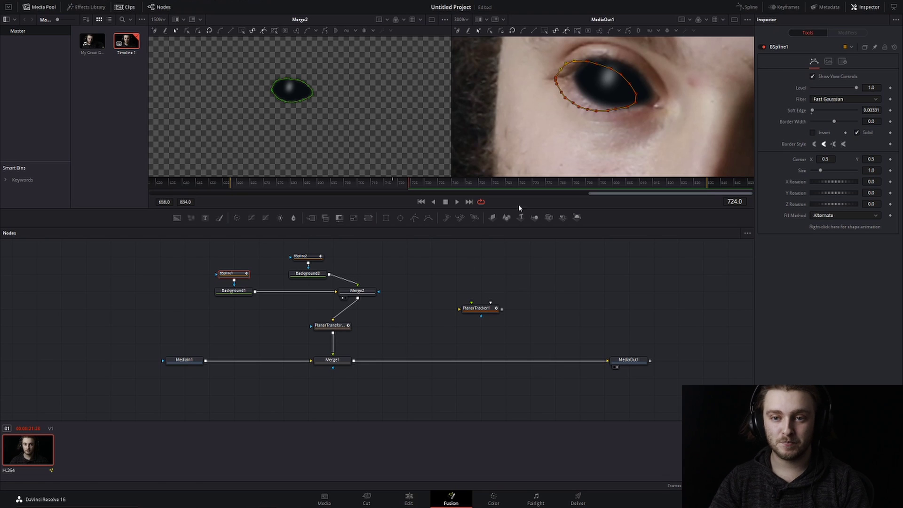
left_click(568, 302)
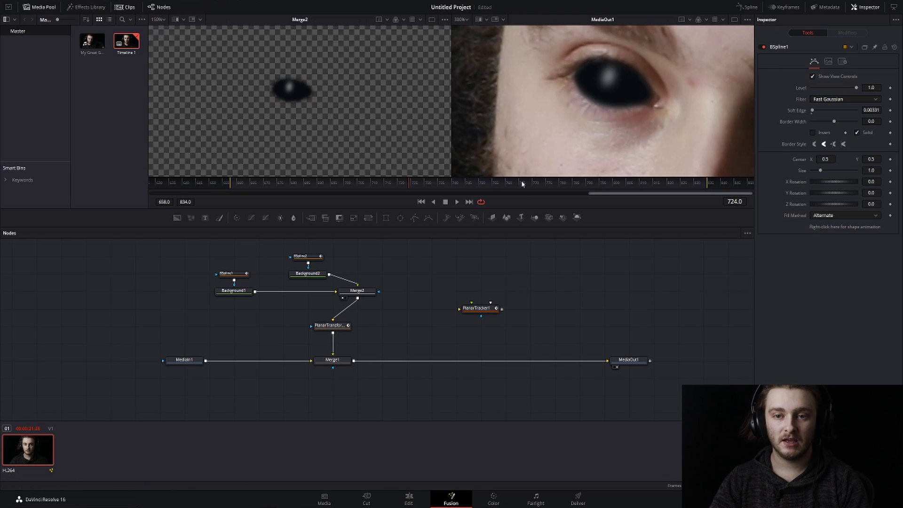
Step: Scrub forward past frame 743 to check the mask and place the Planar Transform node directly below Merge2
left_click_drag(386, 187, 466, 181)
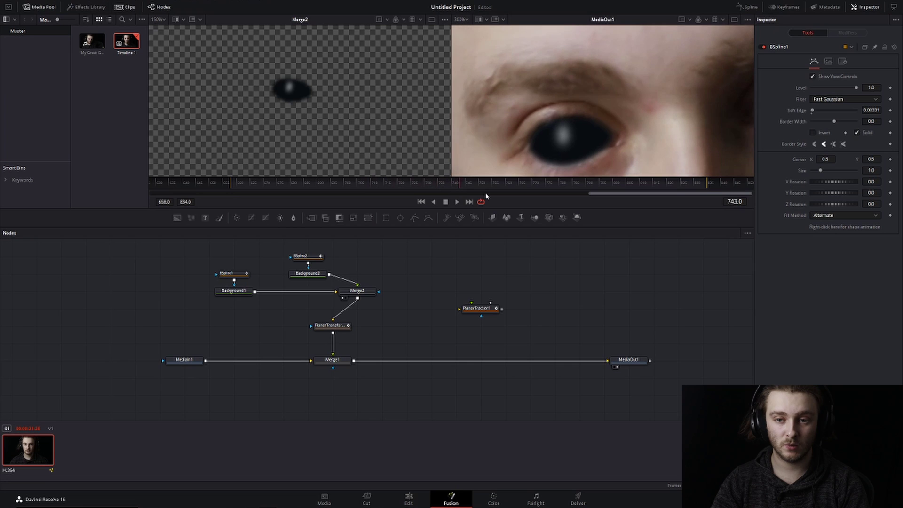
left_click_drag(336, 325, 376, 325)
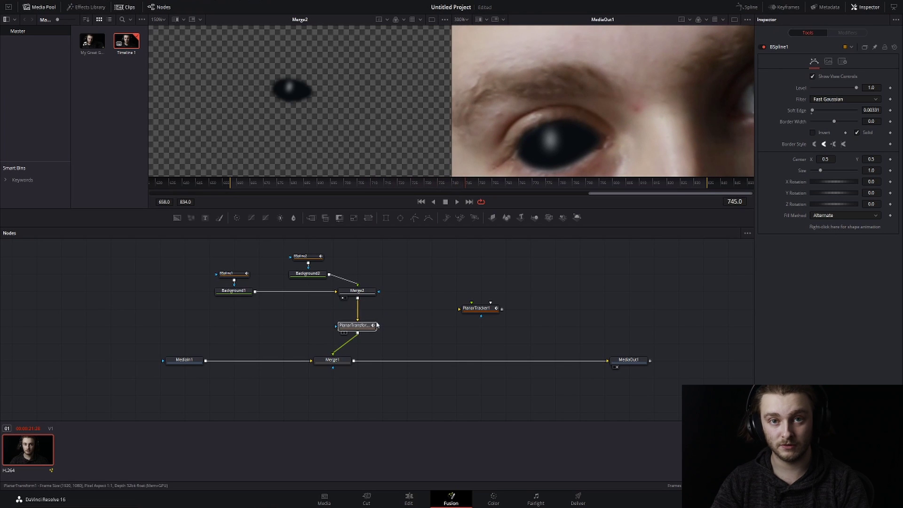
left_click(362, 324)
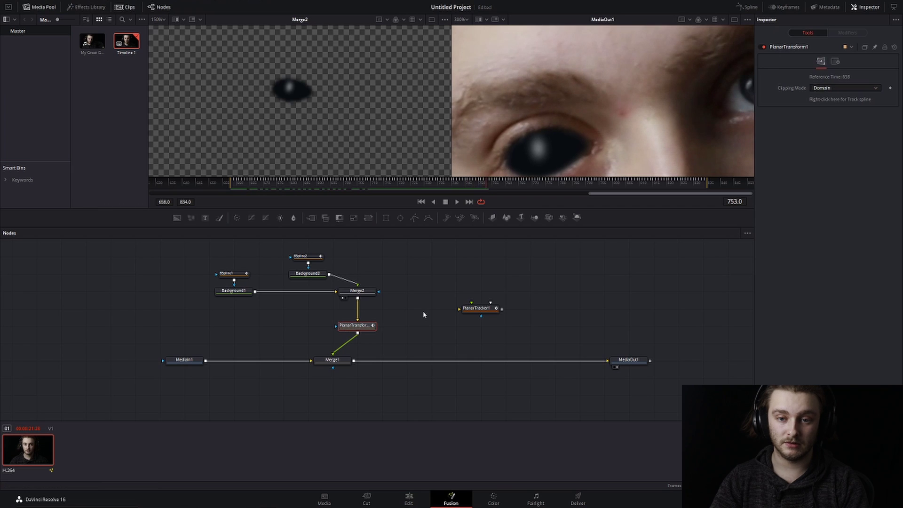
Step: Adjust BSpline1's outer-corner points to the eye on frame 751, checking the fit from frame 747 onward
key("Left")
key("Left")
key("Left")
key("Left")
key("Left")
key("Left")
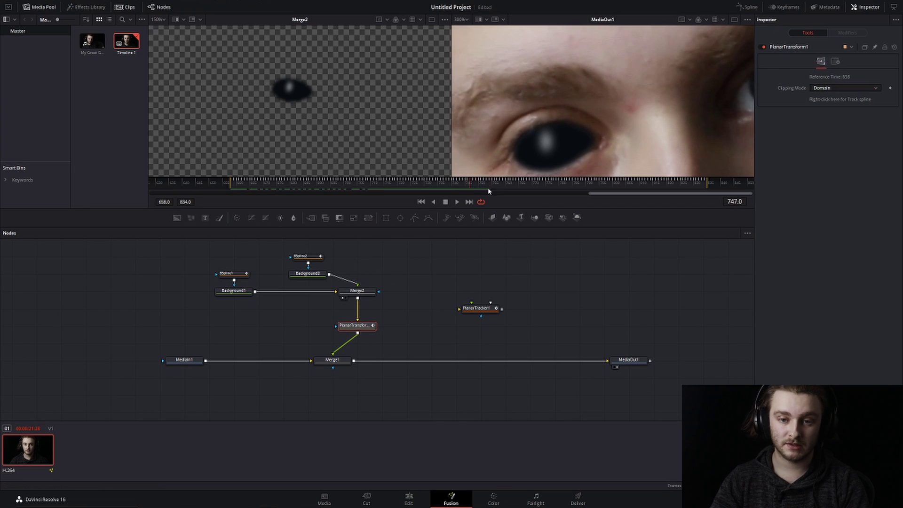
left_click(231, 273)
key("Right")
key("Right")
key("Right")
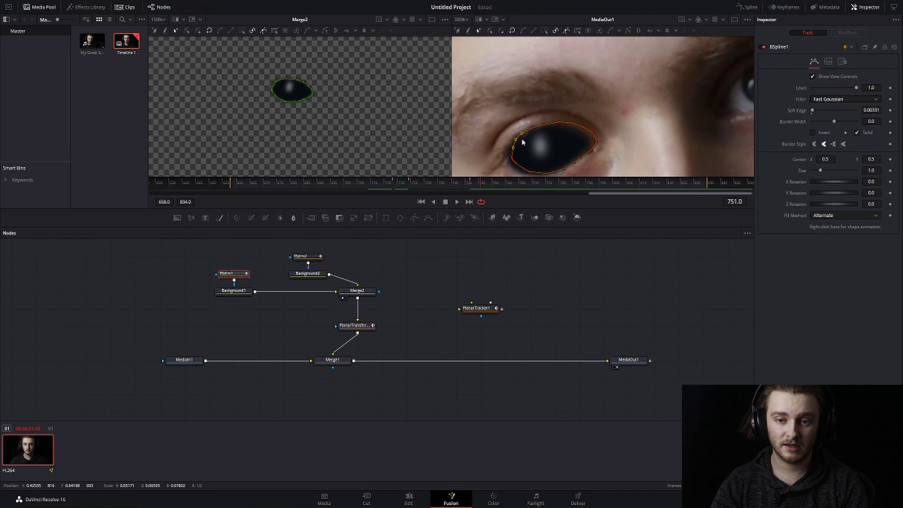
left_click_drag(522, 133, 520, 132)
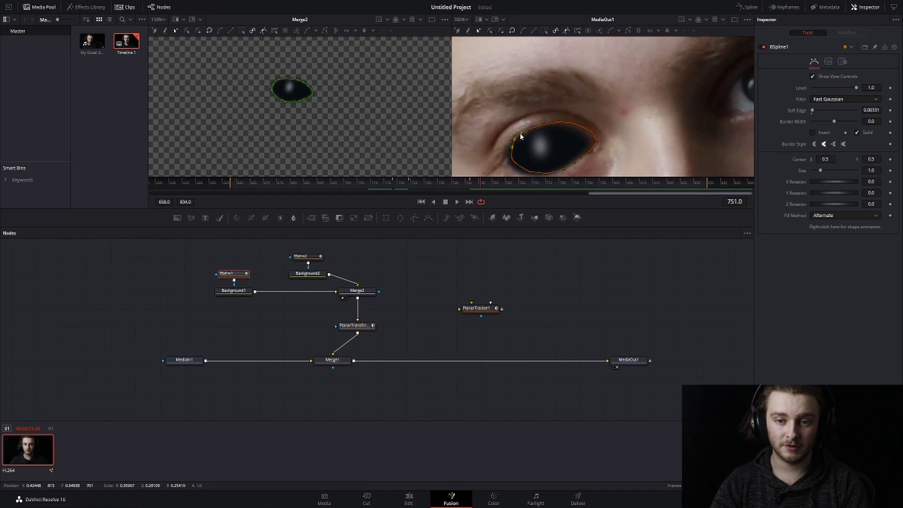
left_click(541, 267)
Step: Check the mask through frame 784, return to frame 775, and select BSpline1 to correct its fit there
key("Right")
key("Right")
key("Right")
key("Right")
key("Right")
key("Right")
key("Right")
key("Right")
key("Right")
key("Right")
key("Right")
key("Right")
key("Right")
key("Right")
key("Right")
key("Right")
key("Right")
key("Right")
key("Right")
key("Right")
key("Right")
key("Right")
key("Right")
key("Right")
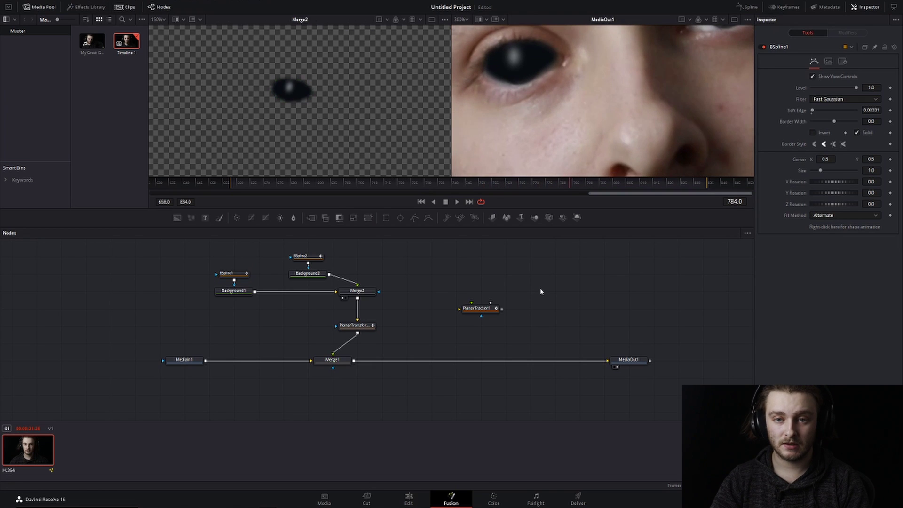
key("Left")
key("Left")
key("Left")
key("Left")
key("Left")
key("Left")
key("Left")
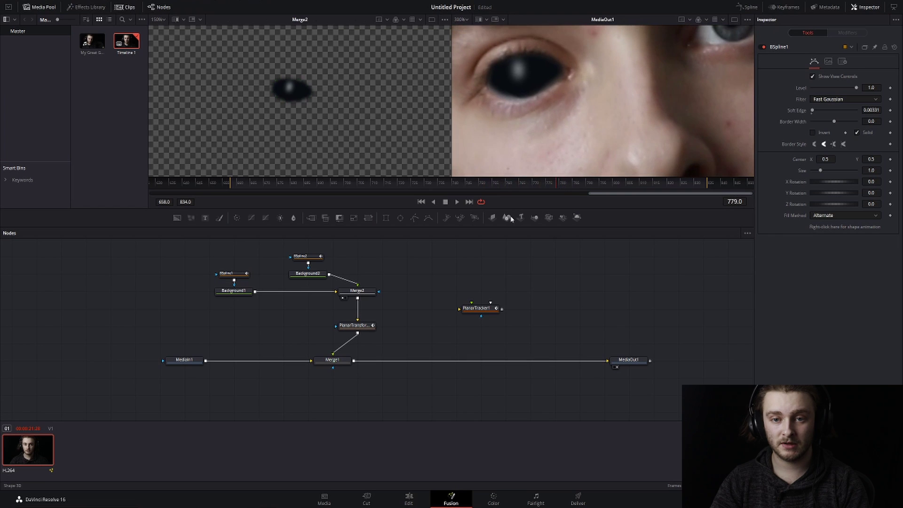
key("Left")
key("Left")
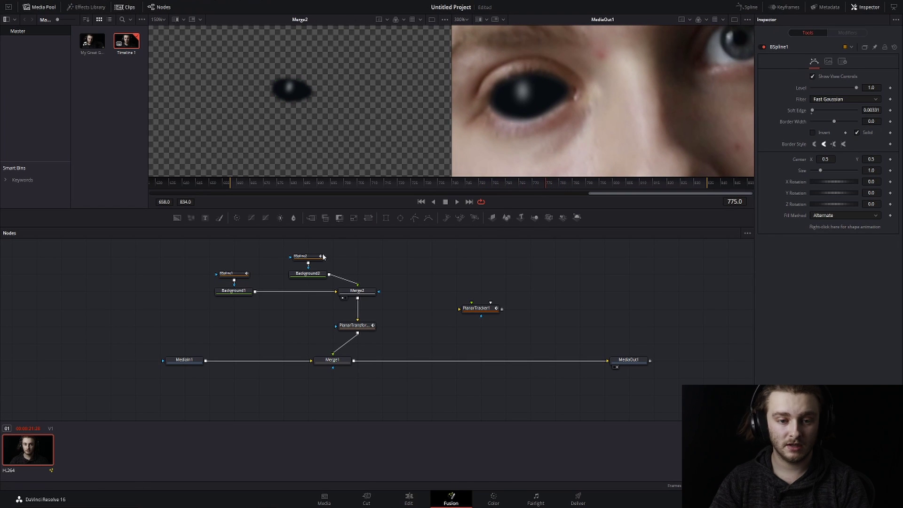
left_click(234, 273)
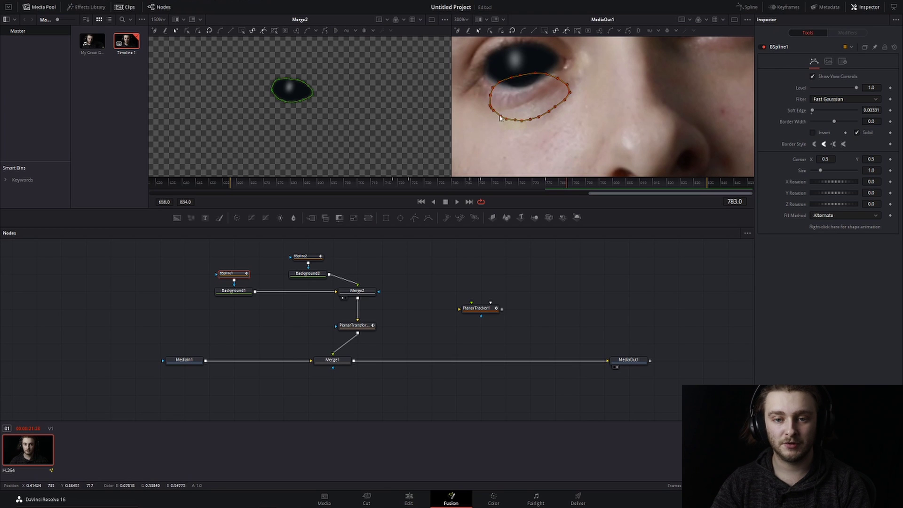
Step: Select BSpline1's lower-edge points on frame 783 and nudge them to follow the lower eyelid
left_click(529, 263)
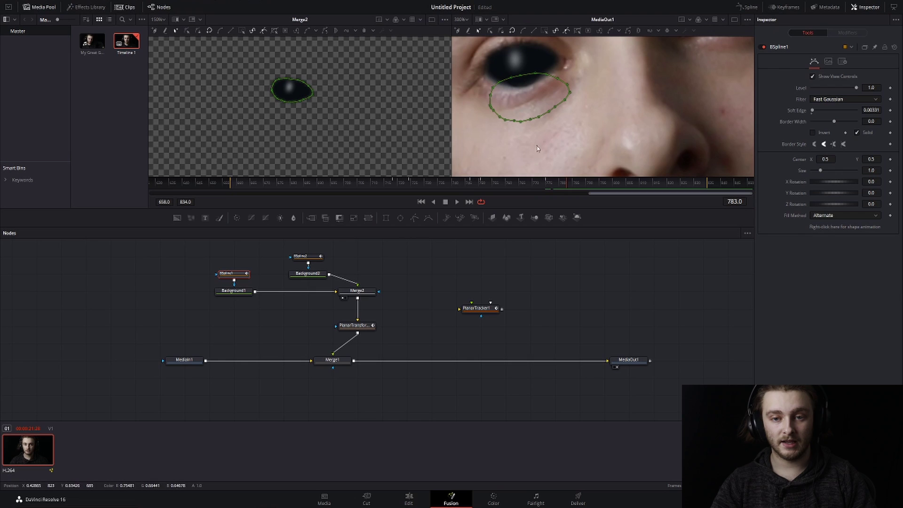
left_click(520, 123)
left_click(530, 120, "shift")
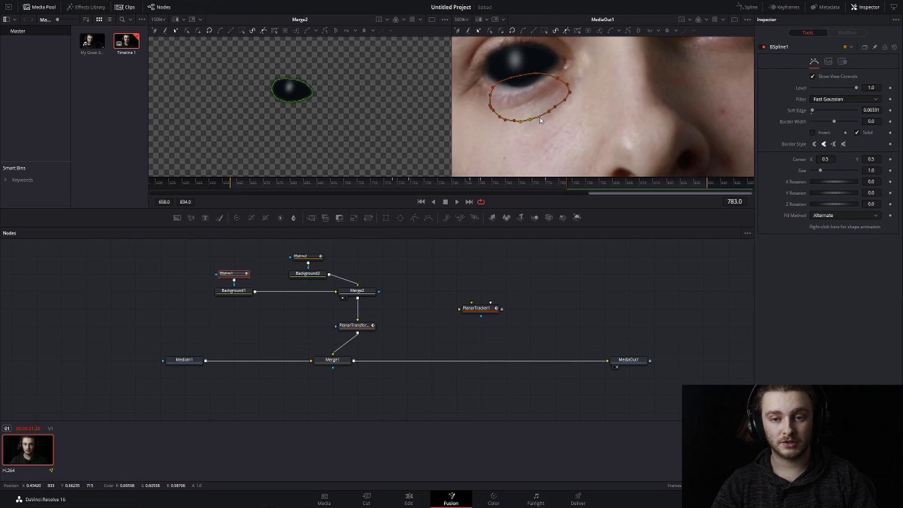
left_click_drag(538, 122, 540, 120)
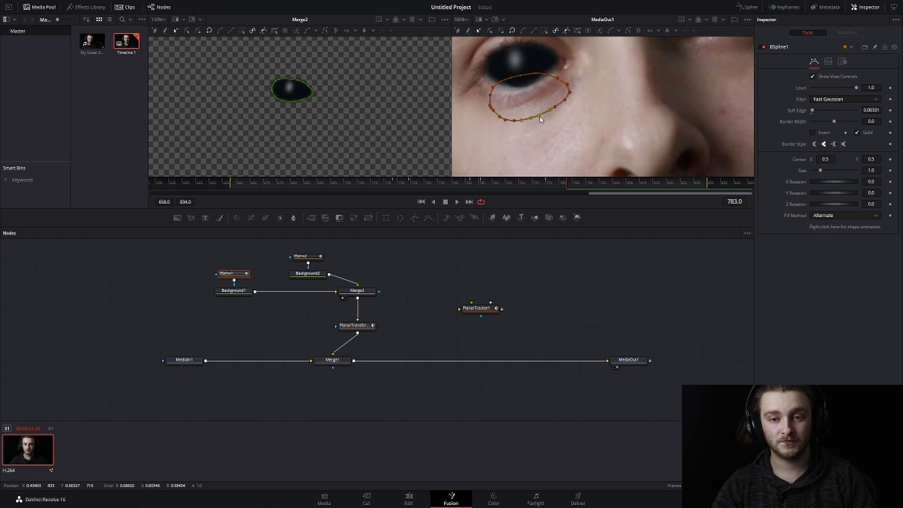
Step: Reshape BSpline1's upper edge to follow the eyelid on frame 787, and play back the clip to check the mask
key("Right")
key("Right")
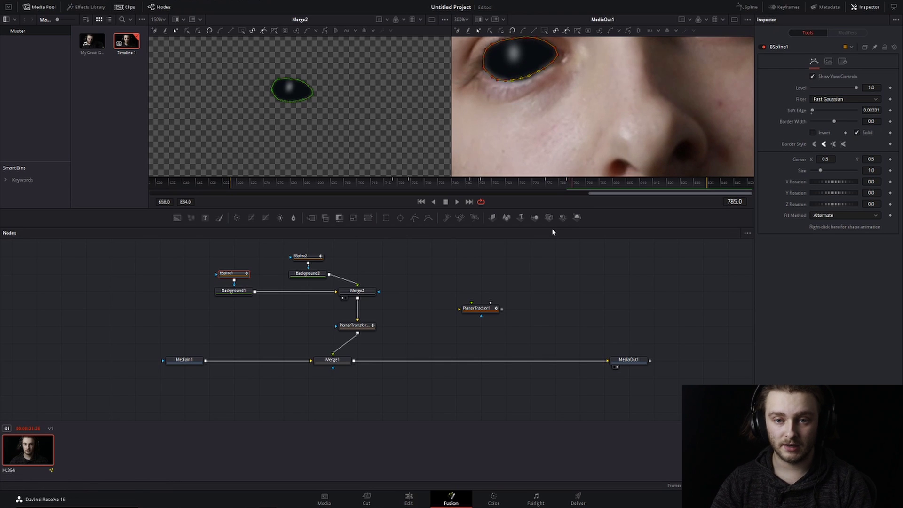
key("Right")
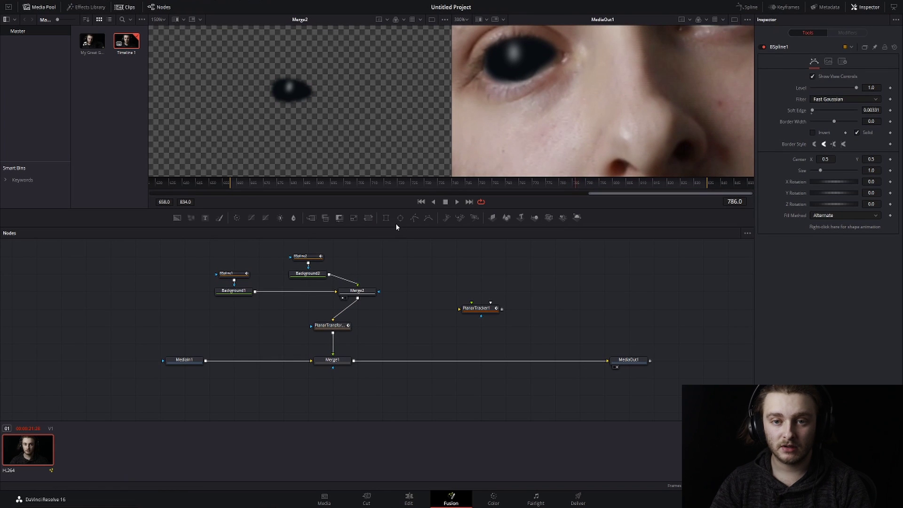
key("Right")
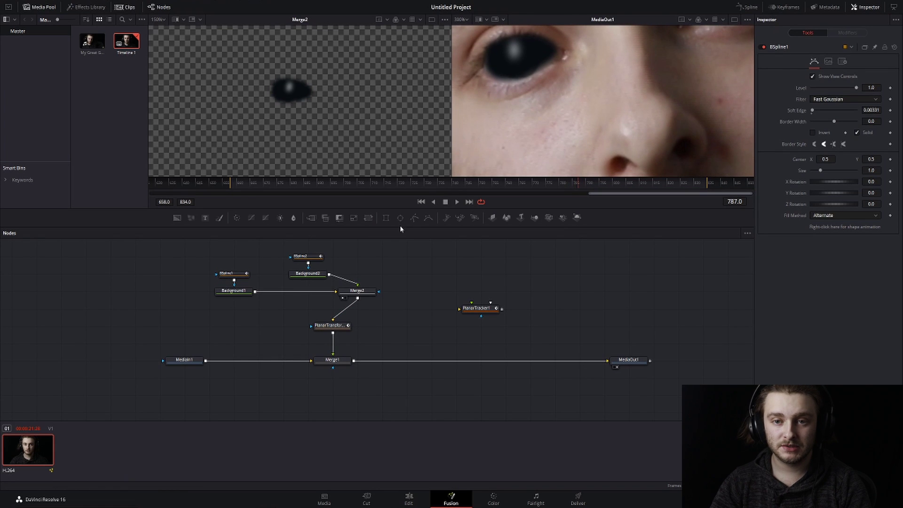
left_click(234, 277)
mouse_move(300, 88)
left_mouse_down()
mouse_move(316, 91)
mouse_move(298, 88)
left_mouse_up()
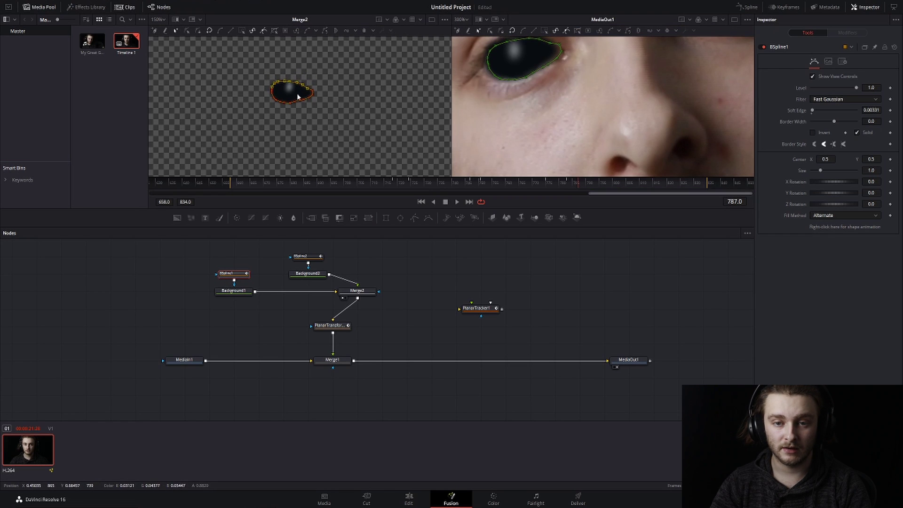
left_click(258, 100)
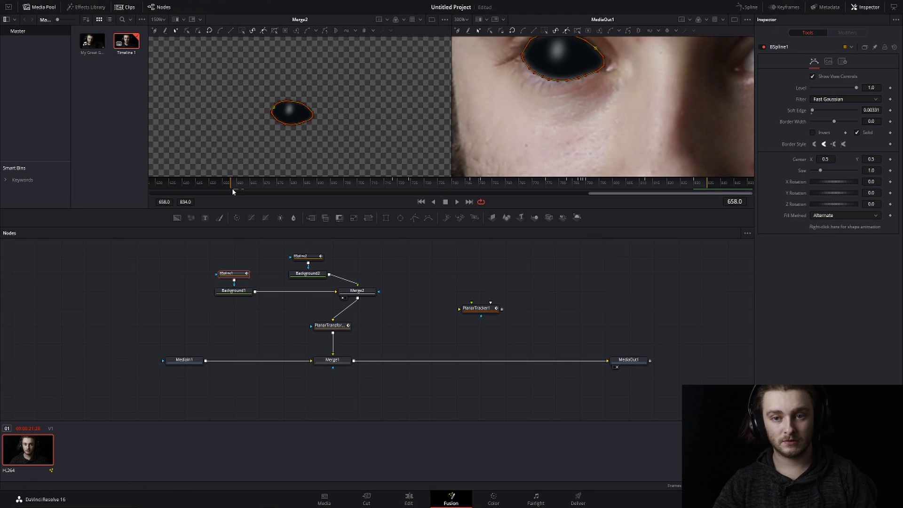
key("space")
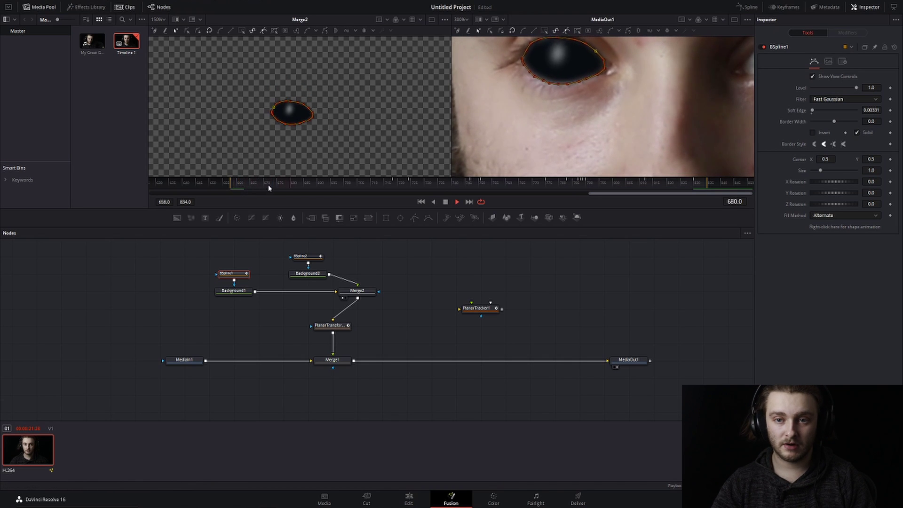
Step: Deselect the nodes and play back the clip zoomed out to check the eye mask without its outline
left_click(512, 266)
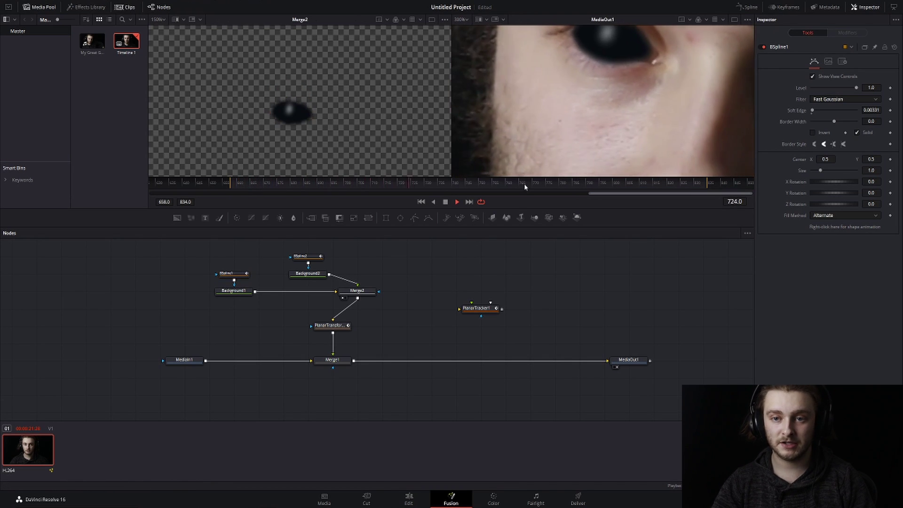
scroll(552, 152, "down", 3)
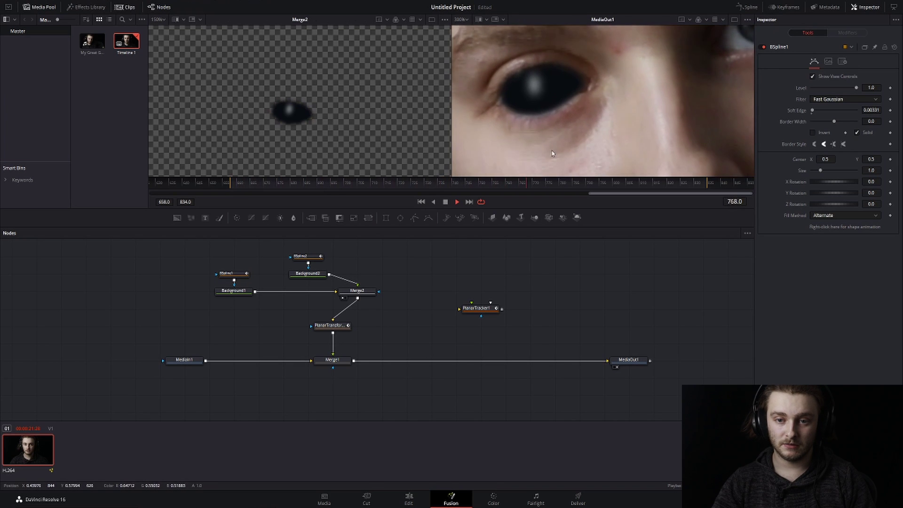
scroll(551, 139, "down", 3)
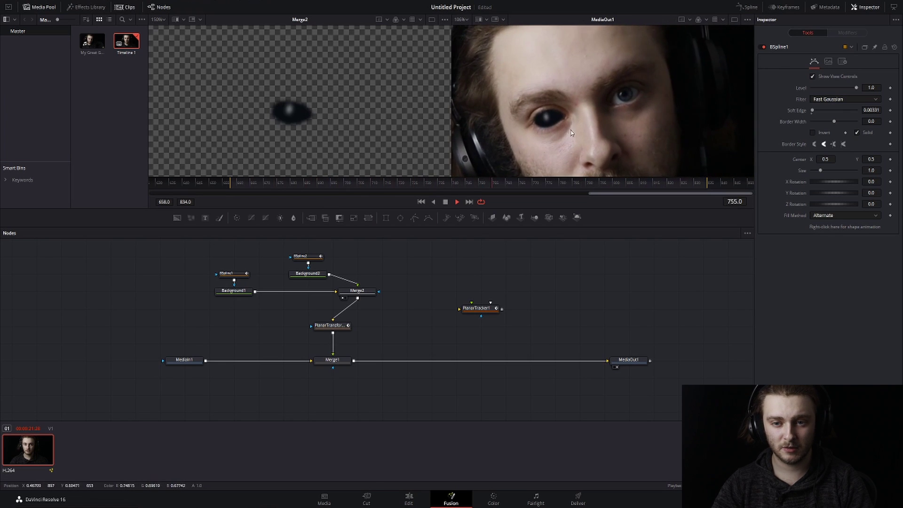
key("space")
Step: Find the blink around frame 810 and adjust BSpline1's points on frame 807 to fit the eye
left_click(641, 184)
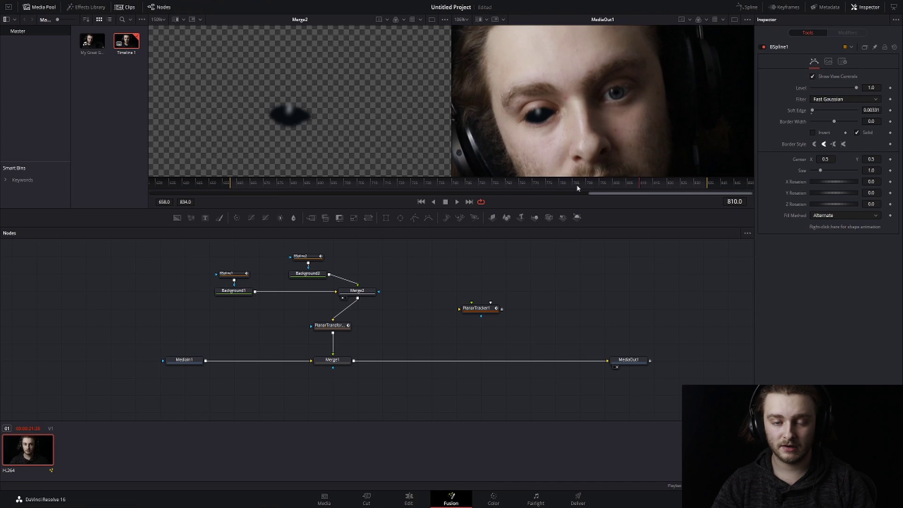
left_click(232, 273)
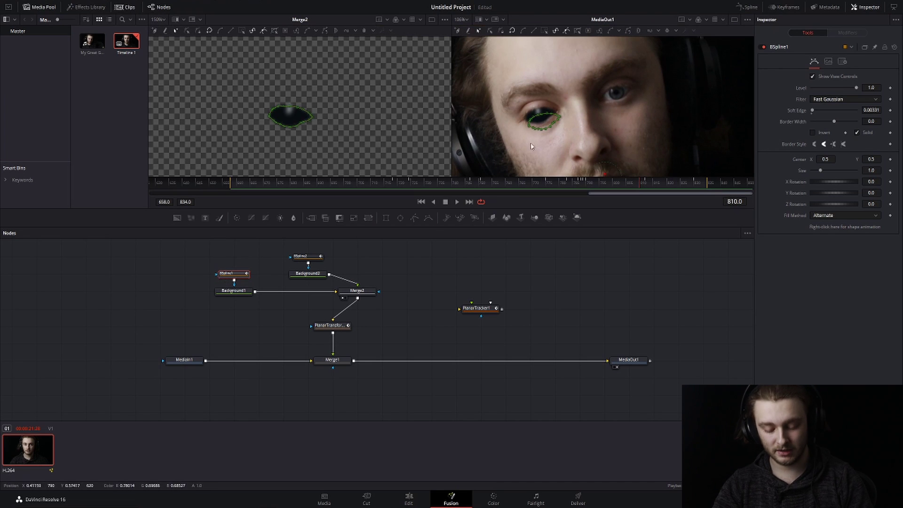
left_click(448, 203)
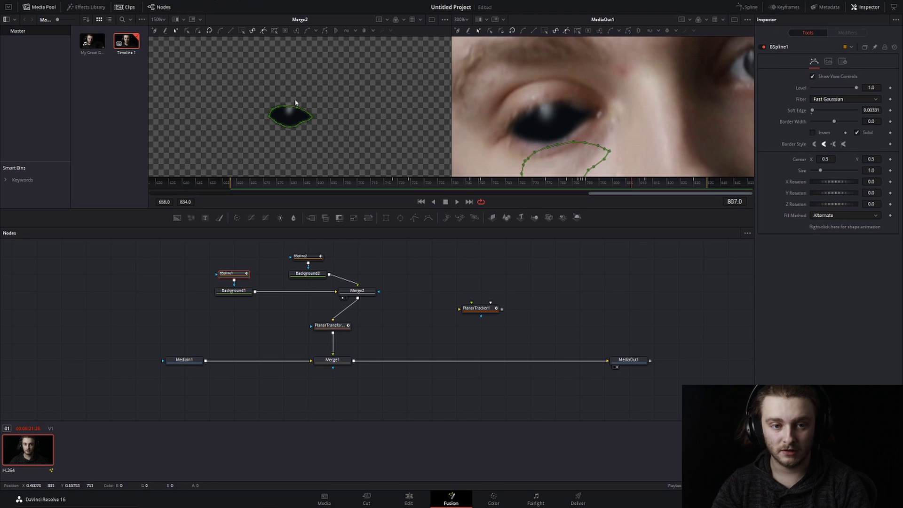
left_click(303, 113)
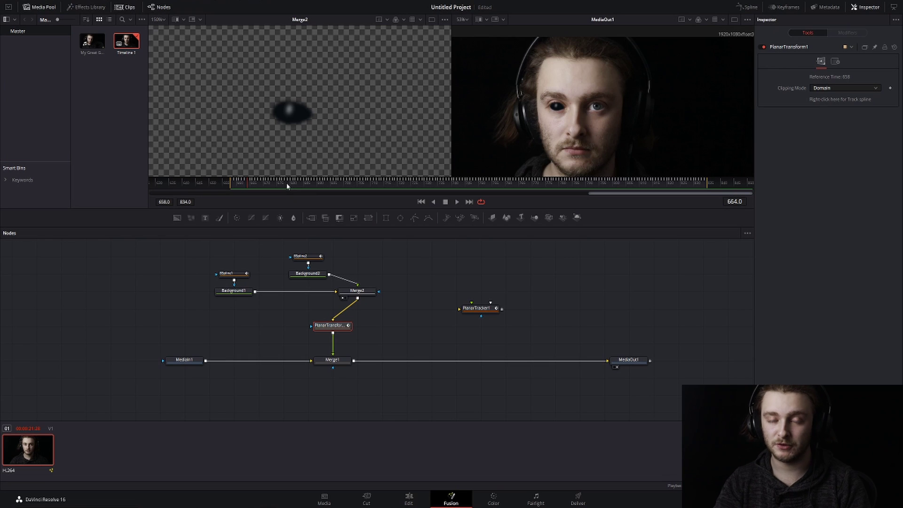
Step: Group both BSplines, both Backgrounds, Merge2 and PlanarTransform1 into one node, placed above Merge1
scroll(546, 82, "up", 4)
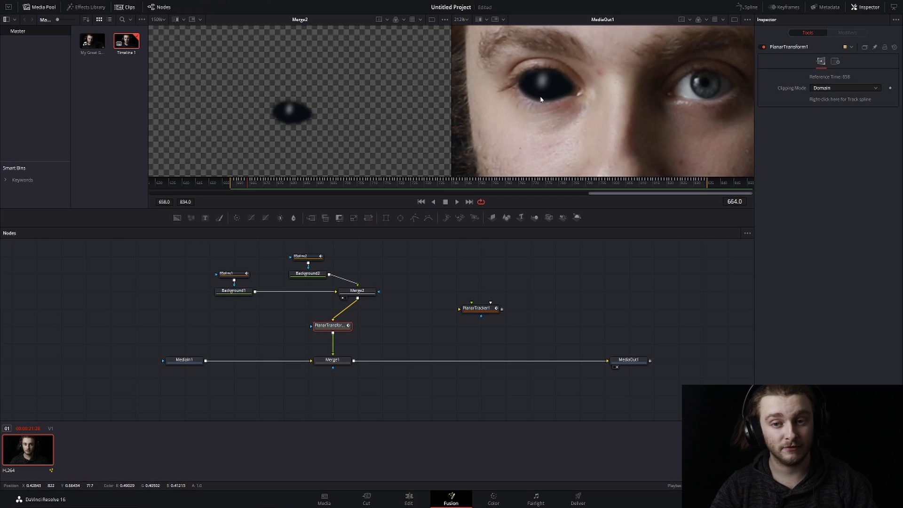
left_click_drag(218, 252, 382, 351)
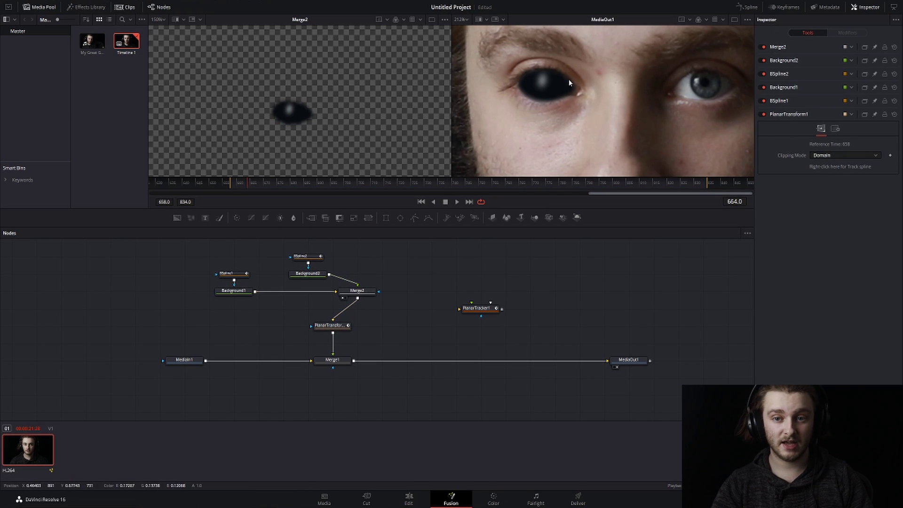
left_click_drag(197, 249, 406, 334)
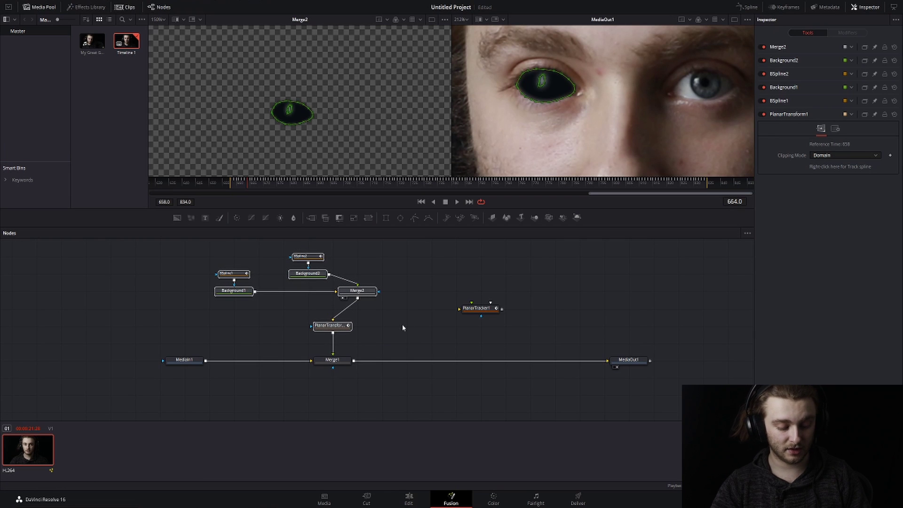
key("ctrl+g")
left_click_drag(300, 260, 335, 335)
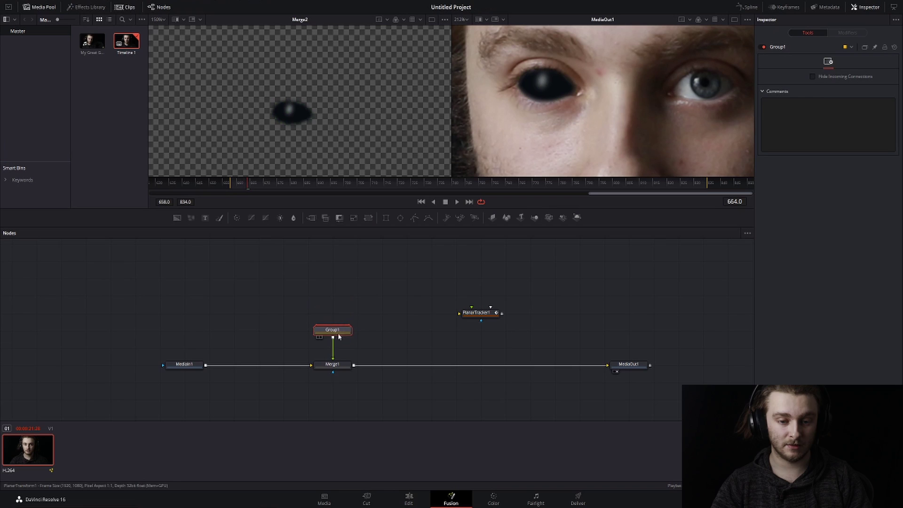
Step: Rename the new group node as Right Eye
key("F2")
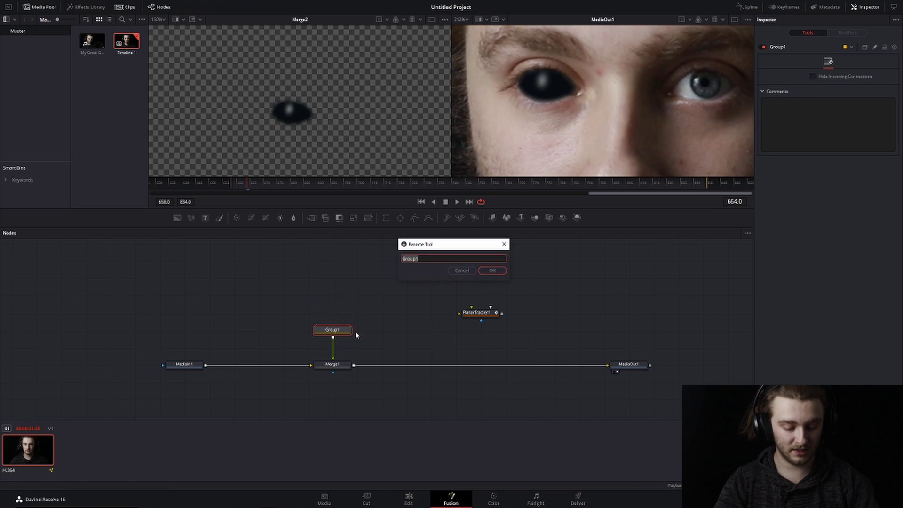
type("Bight")
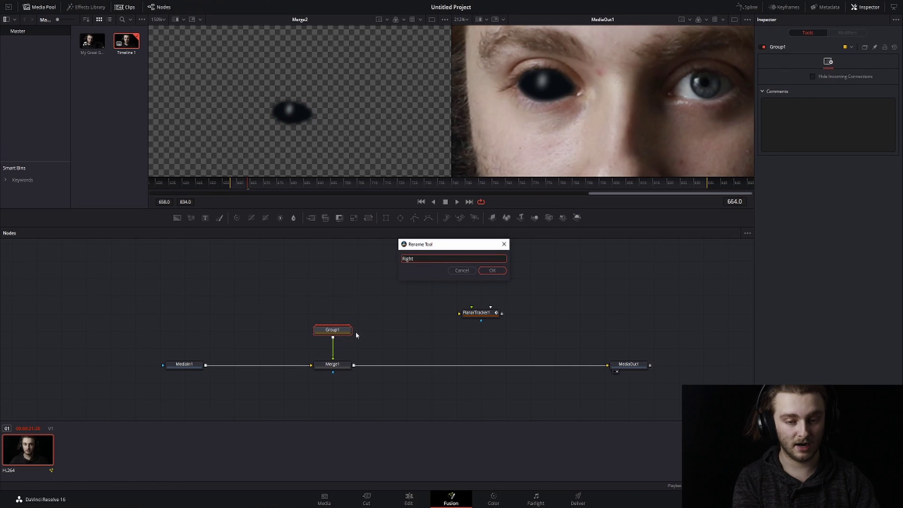
type(" Eye")
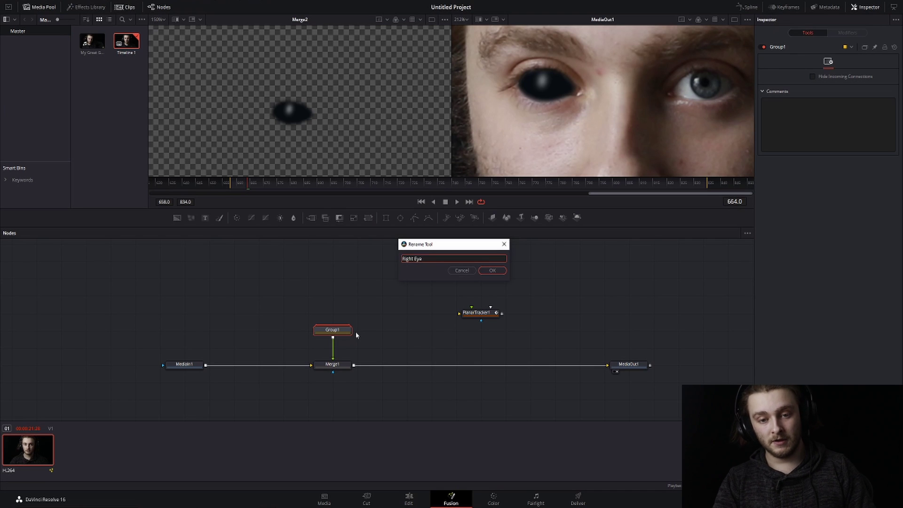
key("Return")
Step: Detach the RightEye group from Merge1 and reconnect its output to Merge1's foreground input
left_click_drag(340, 334, 303, 304)
left_click(330, 349)
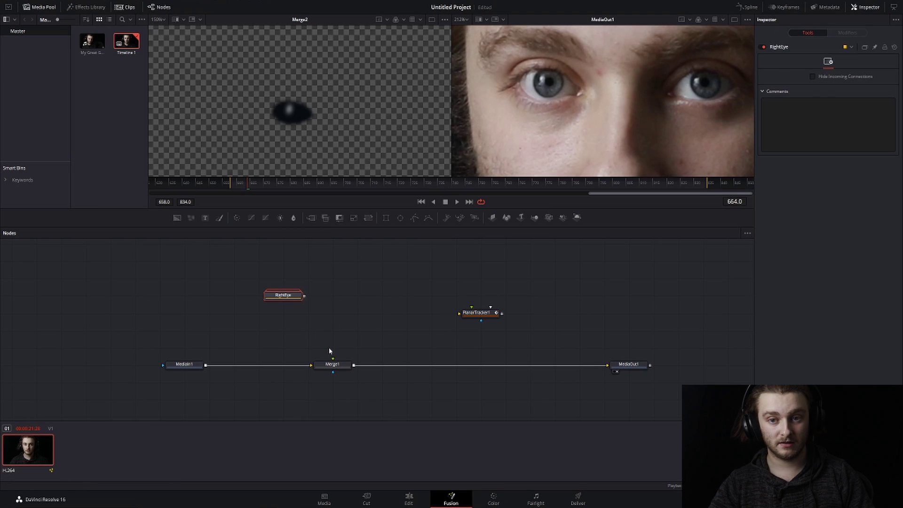
left_click_drag(304, 295, 332, 365)
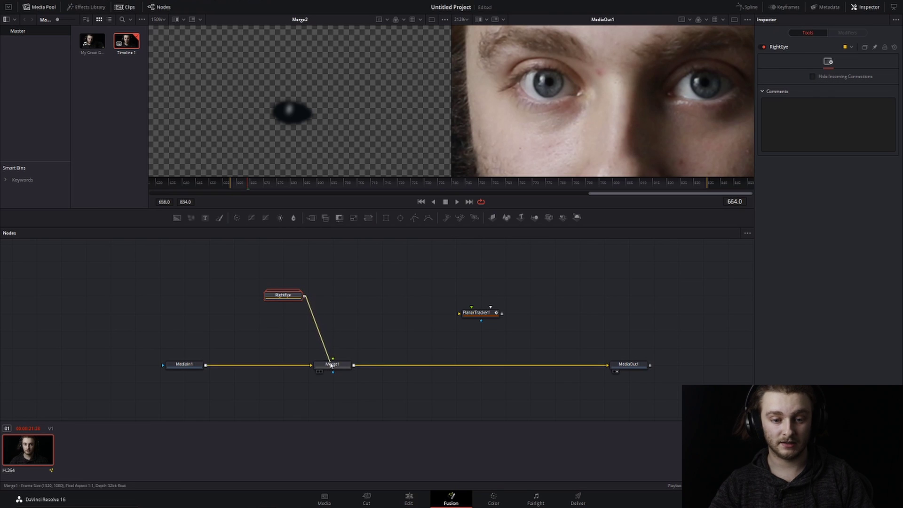
Step: Play the timeline from the start on the Edit page to review the eye effect, then scrub back to around 01:00:02:22
left_click_drag(230, 185, 231, 184)
scroll(537, 83, "down", 4)
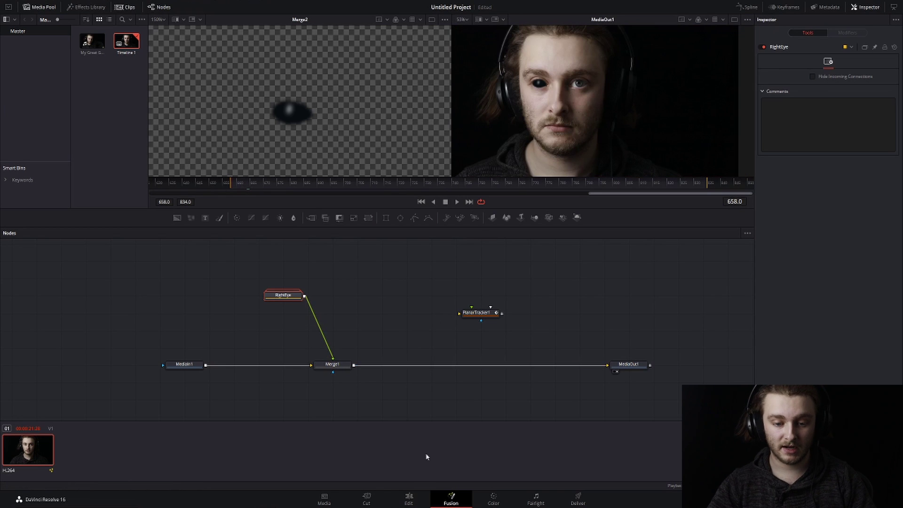
left_click(409, 498)
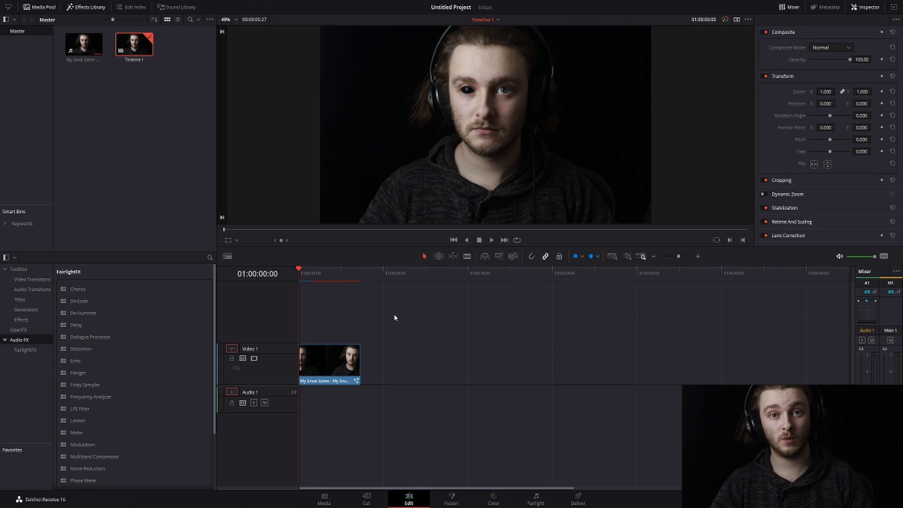
key("space")
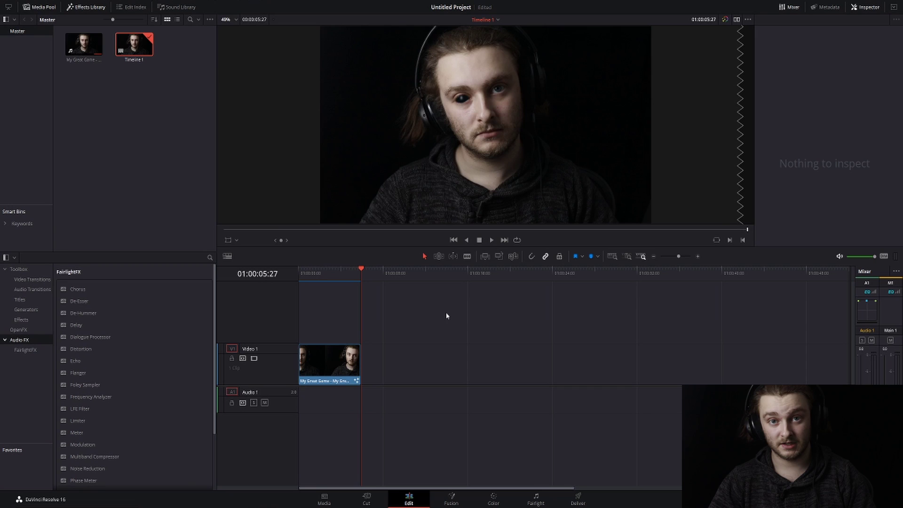
left_click_drag(334, 272, 324, 277)
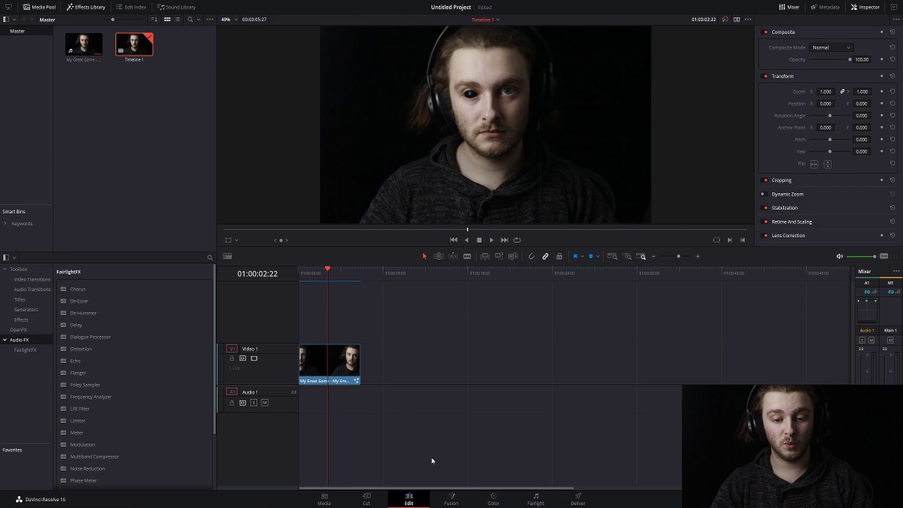
Step: Return to the Fusion page and expand the RightEye group above the node chain to show its nodes
left_click(454, 497)
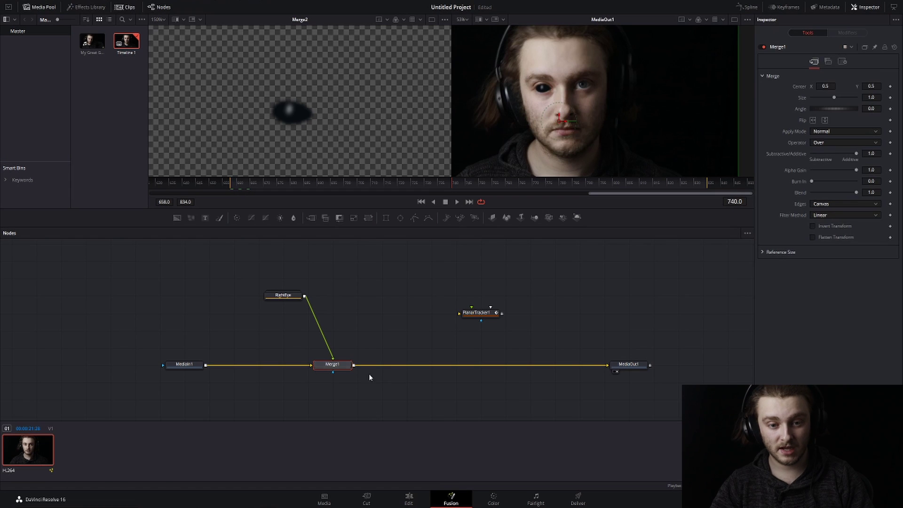
double_click(289, 297)
left_click_drag(287, 291, 252, 255)
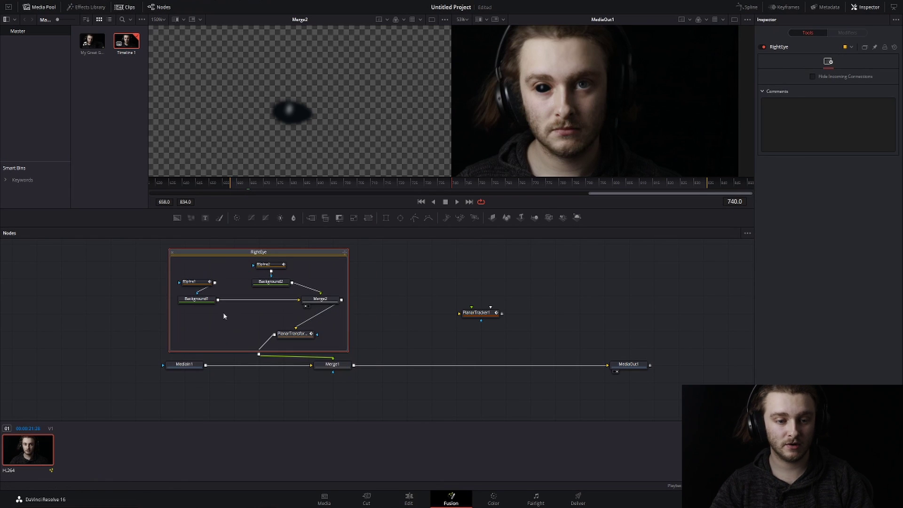
Step: Change Background1's colour to a pale blue-grey with saturation 0.096 and value 0.496, keeping alpha at 1.0
left_click(200, 301)
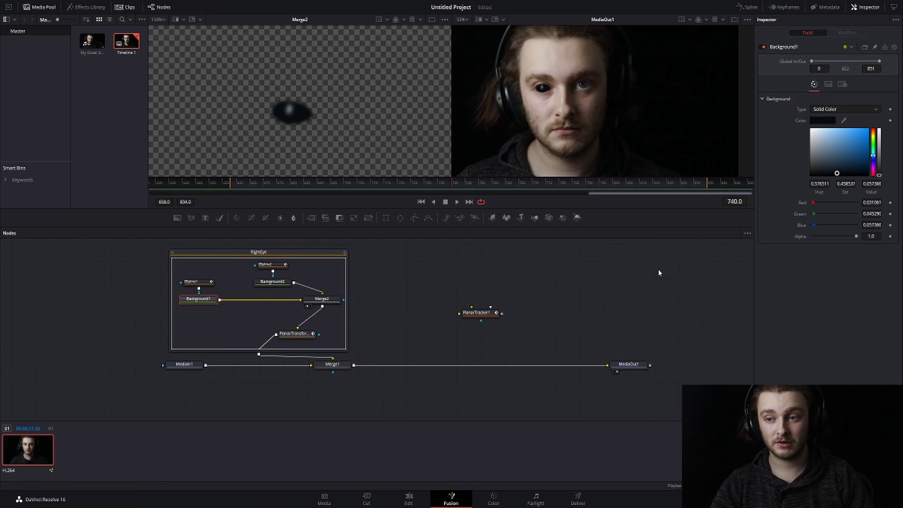
mouse_move(827, 165)
left_mouse_down()
mouse_move(860, 140)
mouse_move(829, 142)
mouse_move(815, 154)
left_mouse_up()
left_click_drag(855, 236, 855, 239)
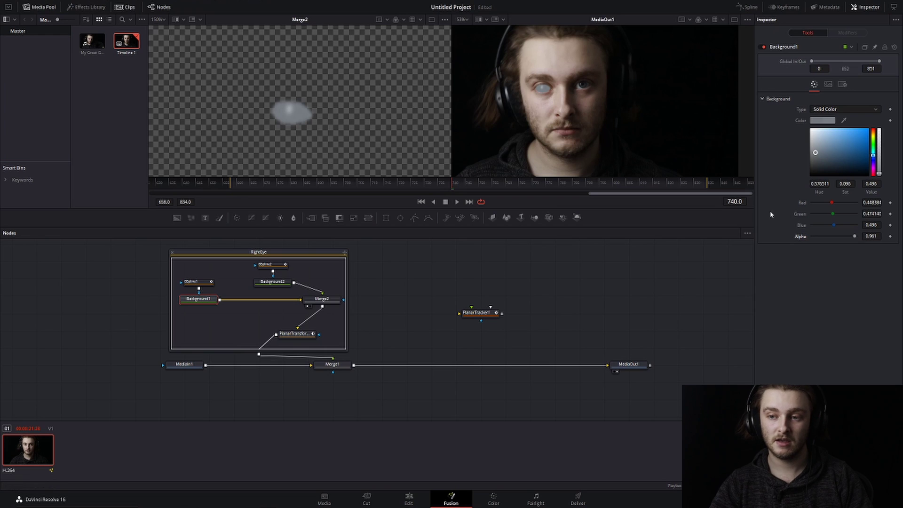
left_click_drag(852, 236, 875, 241)
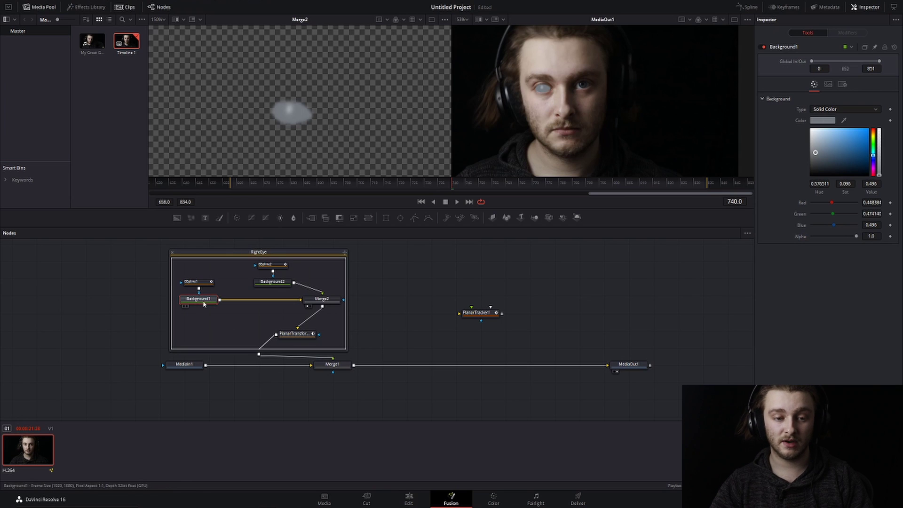
Step: Collapse the RightEye group and align it above Merge1, and move PlanarTracker1 clear of the node chain
mouse_move(203, 305)
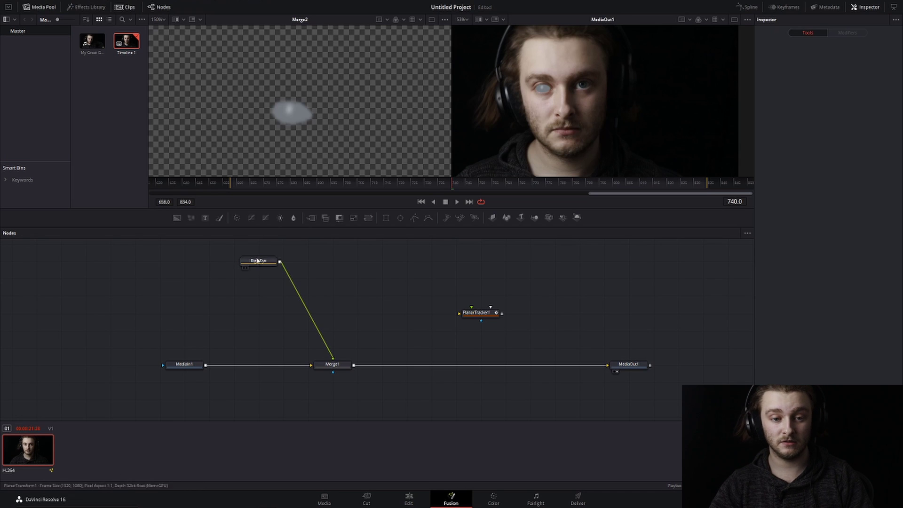
left_click_drag(258, 261, 332, 294)
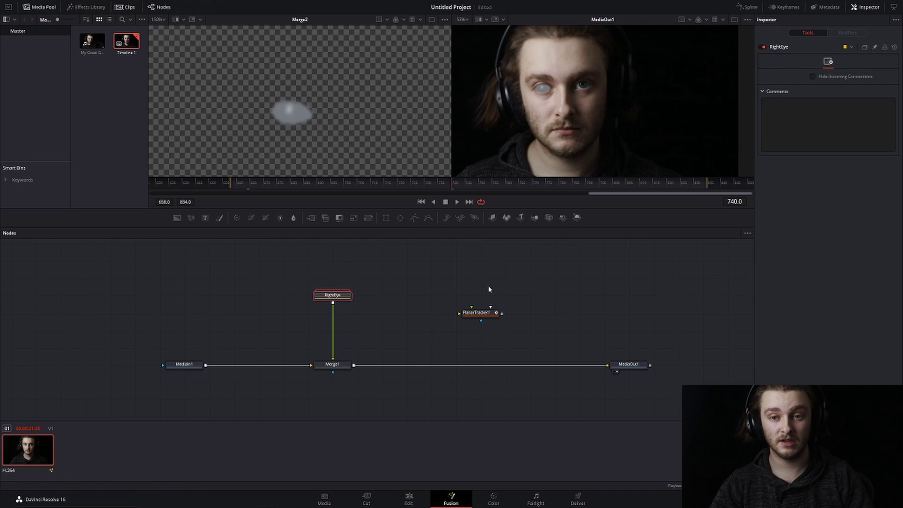
left_click_drag(486, 316, 35, 311)
Step: Add a second Planar Tracker node and insert it between Merge1 and MediaOut1
key("shift+space")
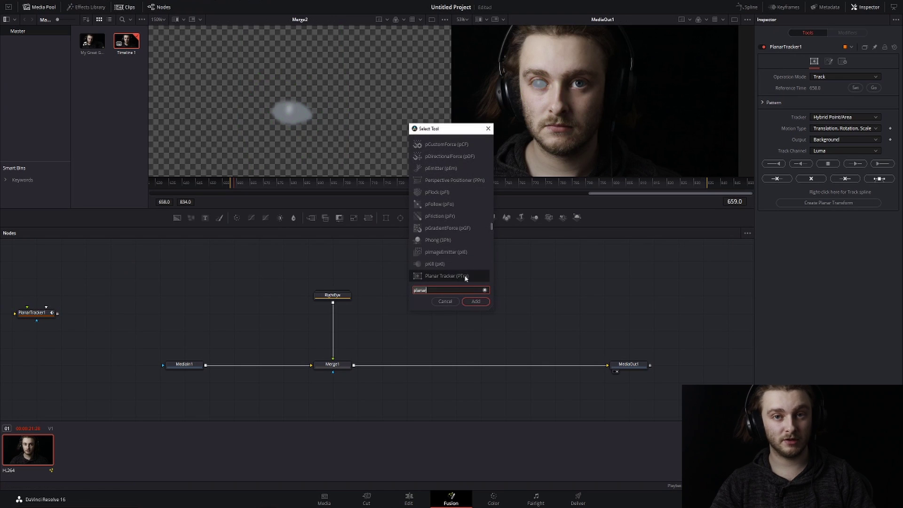
left_click(479, 302)
left_click_drag(105, 312, 479, 372)
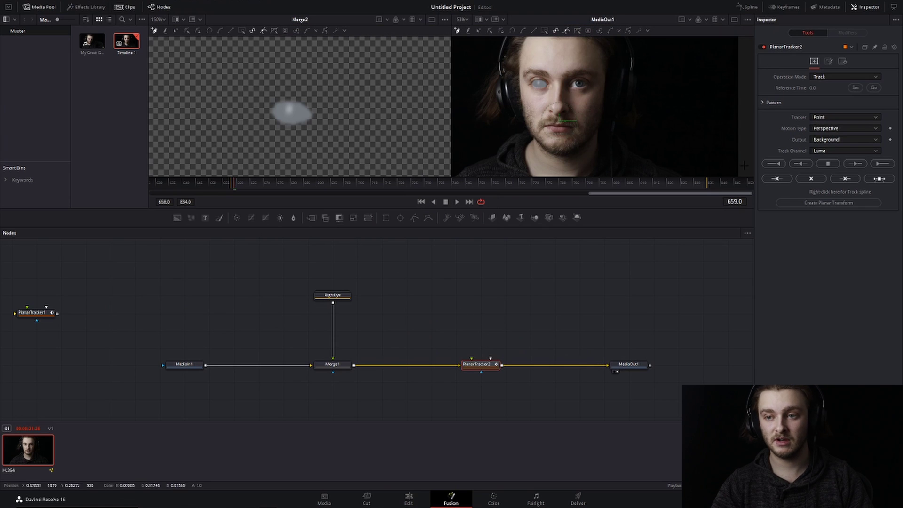
Step: Set PlanarTracker2's tracker to Hybrid Point/Area and its motion type to Translation, Rotation, Scale
left_click(844, 118)
left_click(826, 136)
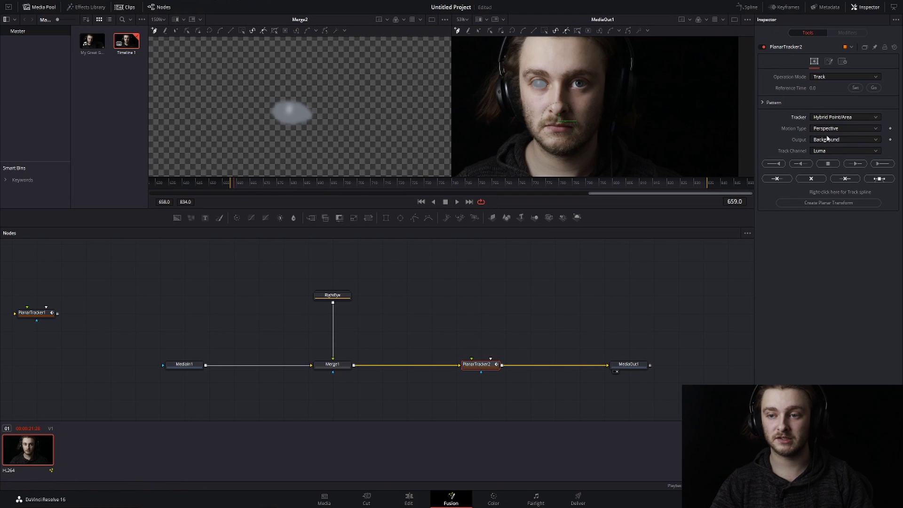
left_click(845, 129)
left_click(842, 154)
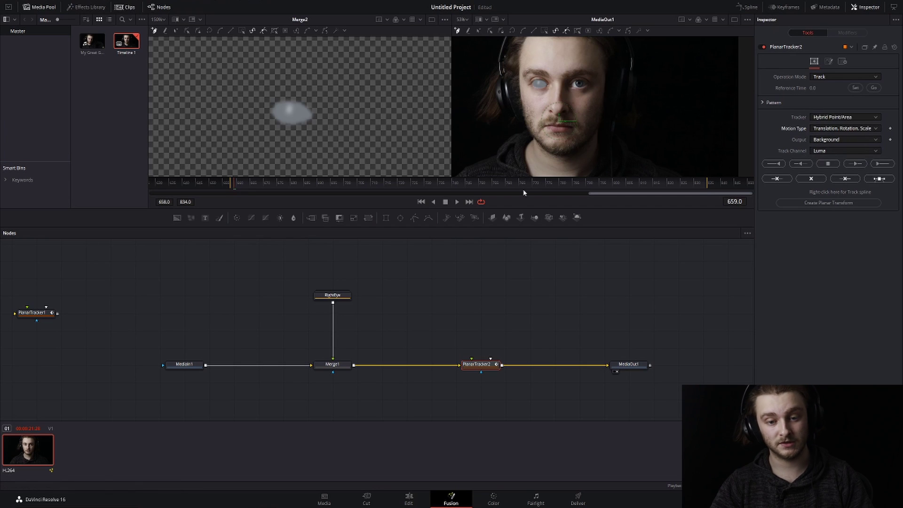
Step: Draw a closed tracking pattern around the half of the face with the uncovered eye, and return to frame 658
scroll(570, 71, "up", 1)
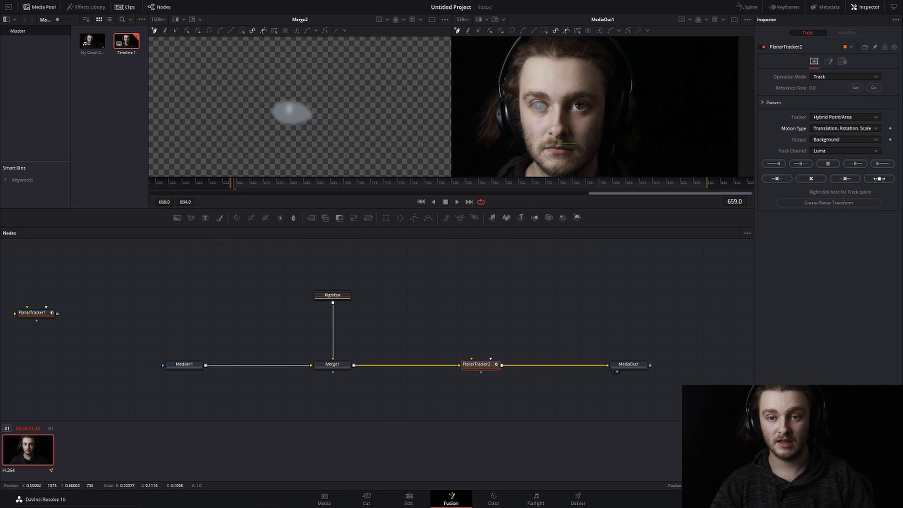
left_click(562, 52)
left_click(596, 54)
left_click(603, 75)
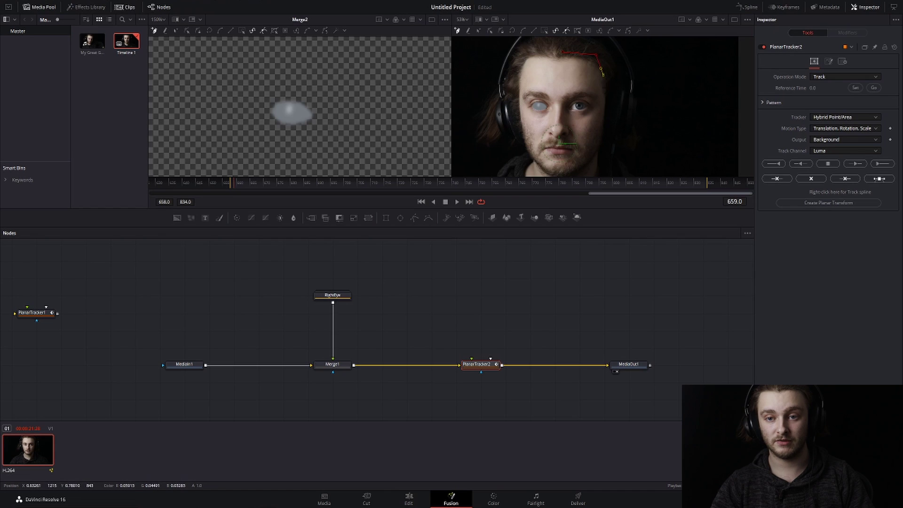
left_click(603, 116)
left_click(593, 144)
left_click(561, 127)
left_click(558, 113)
left_click(558, 84)
left_click(563, 52)
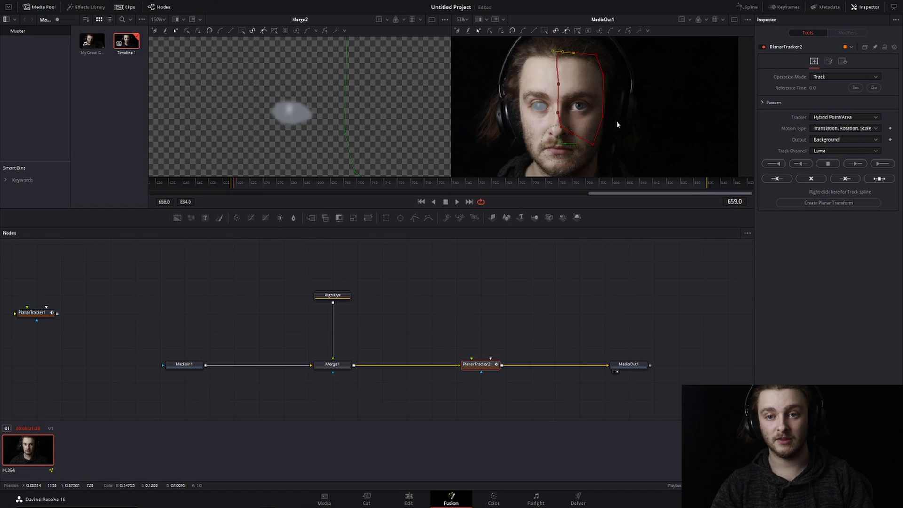
key("Left")
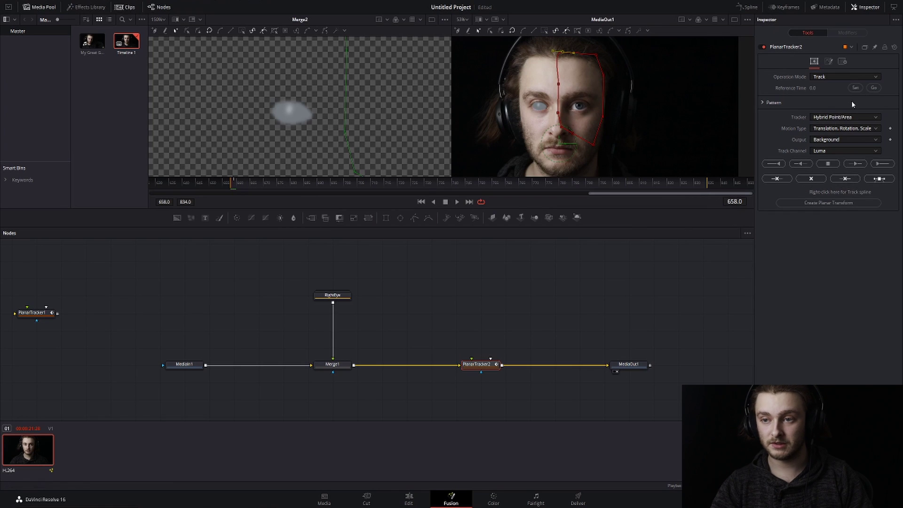
Step: Set PlanarTracker2's reference time to frame 658 and track the pattern forward to the end of the clip
left_click(855, 88)
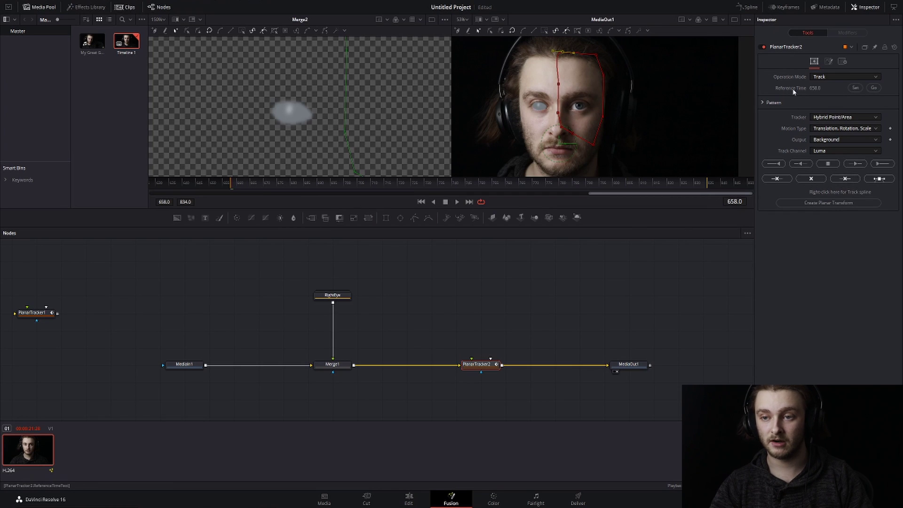
left_click(882, 164)
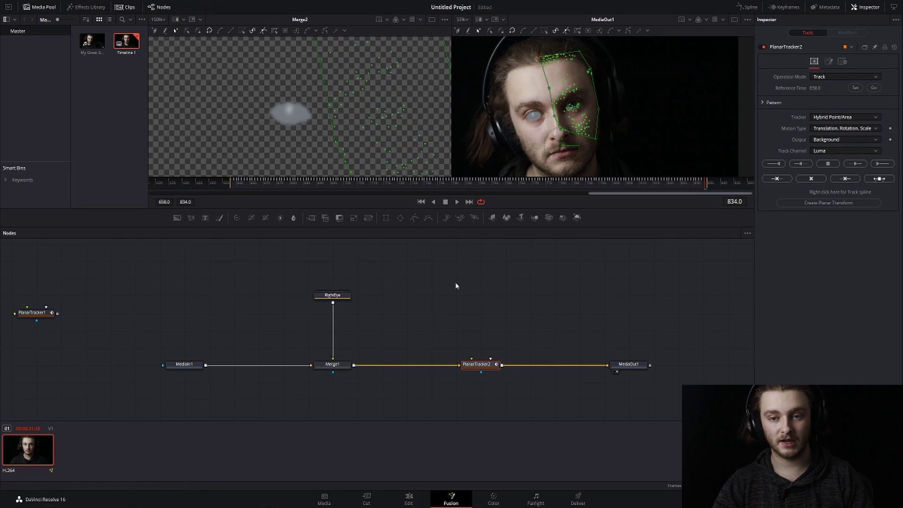
left_click(421, 279)
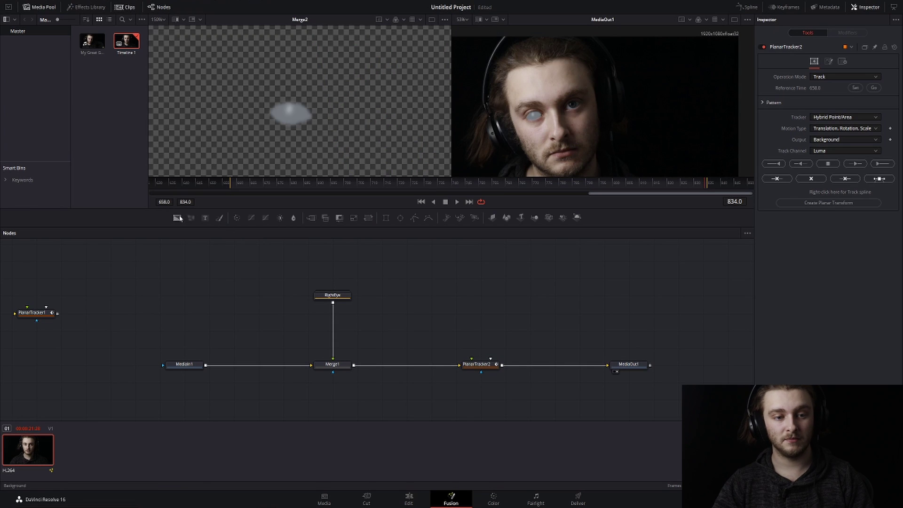
Step: Add two Background nodes and a Merge node between Merge1 and MediaOut1, and move PlanarTracker2 out of the chain
key("ctrl+v")
left_click_drag(501, 296, 644, 278)
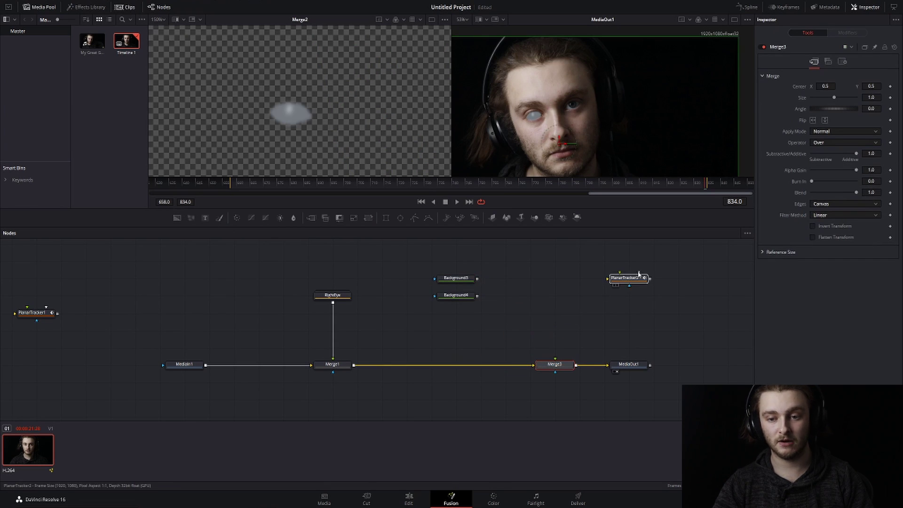
left_click_drag(551, 370, 452, 352)
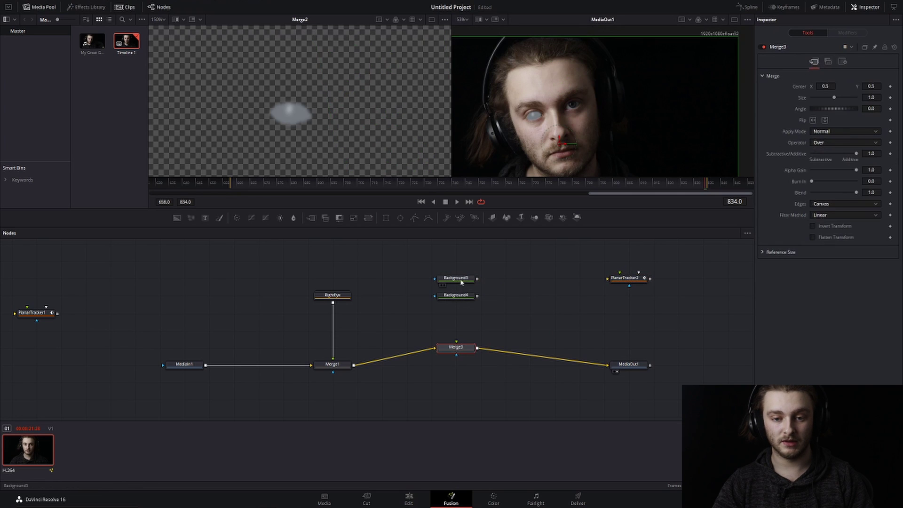
left_click_drag(441, 278, 394, 261)
left_click_drag(459, 293, 410, 292)
Step: Sample Background3's colour from the dark pupil of the uncovered eye and Background4's colour from its light reflection
left_click(423, 264)
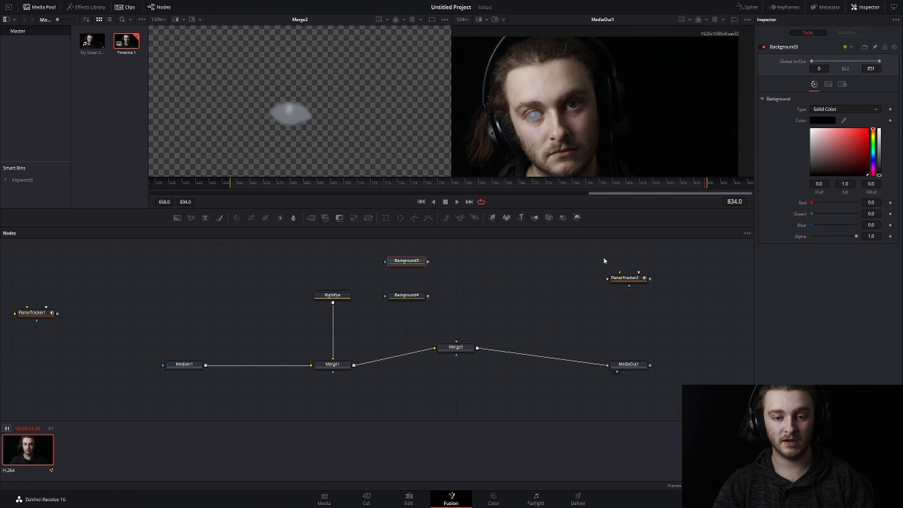
left_click_drag(844, 122, 575, 100)
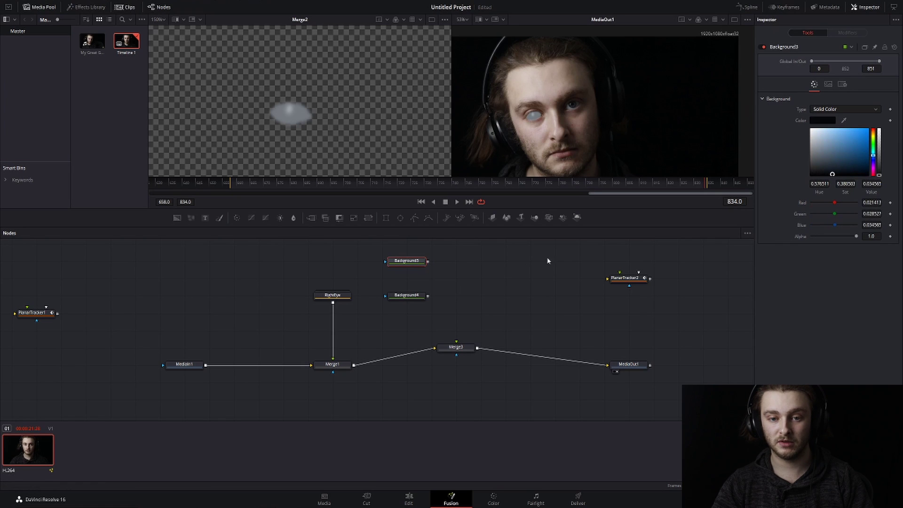
left_click(403, 296)
scroll(573, 113, "up", 10)
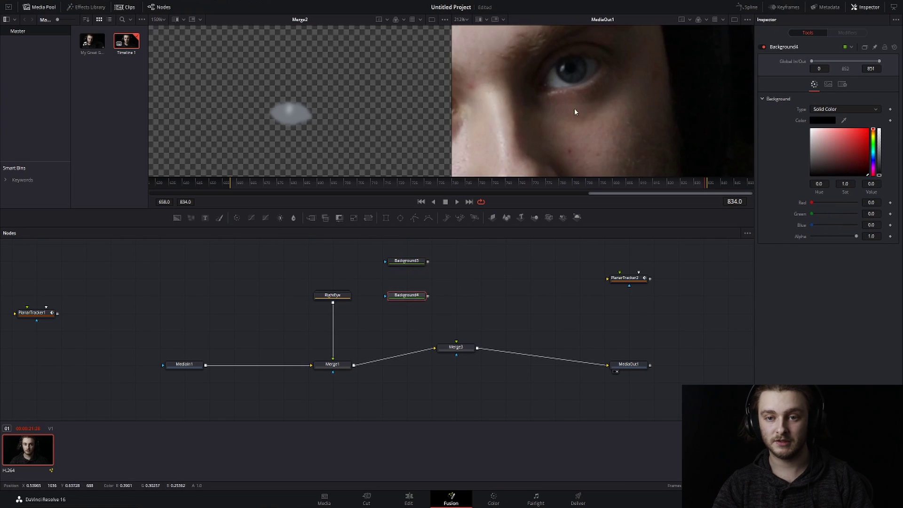
left_click_drag(759, 108, 543, 75)
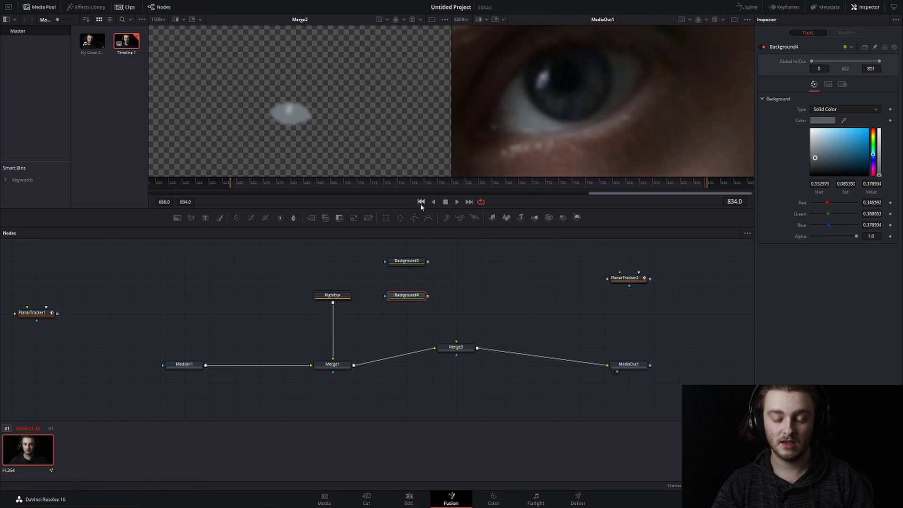
Step: Add a BSpline mask to Background3 and draw it along the eyelid outline of the uncovered eye
left_click(413, 262)
left_click(429, 219)
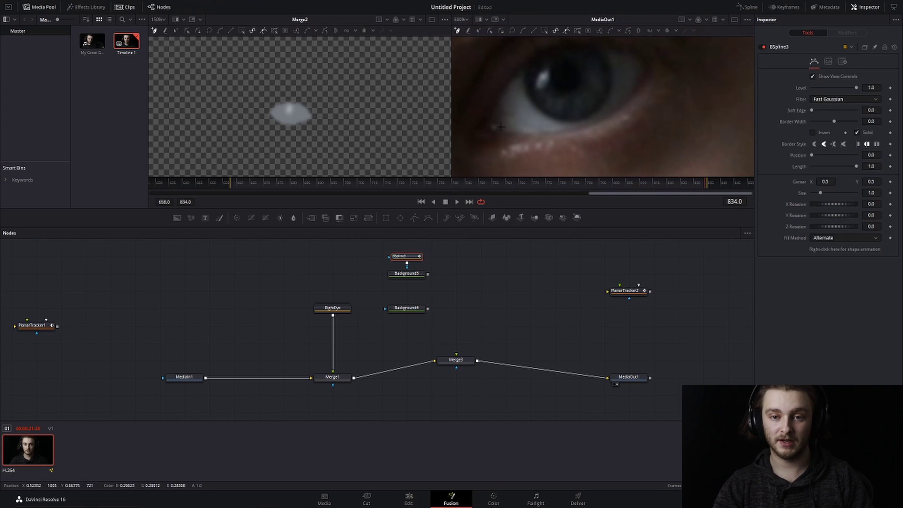
left_click(518, 74)
left_click(547, 51)
left_click(577, 46)
left_click(633, 91)
left_click(616, 115)
left_click(566, 136)
left_click(526, 140)
left_click(496, 136)
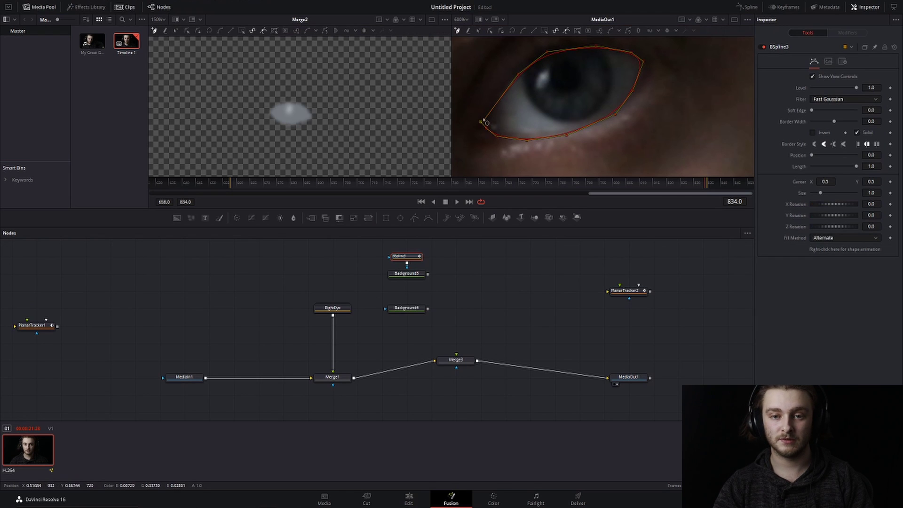
Step: Add a BSpline mask to Background4 and outline the small light reflection on the iris
left_click(407, 308)
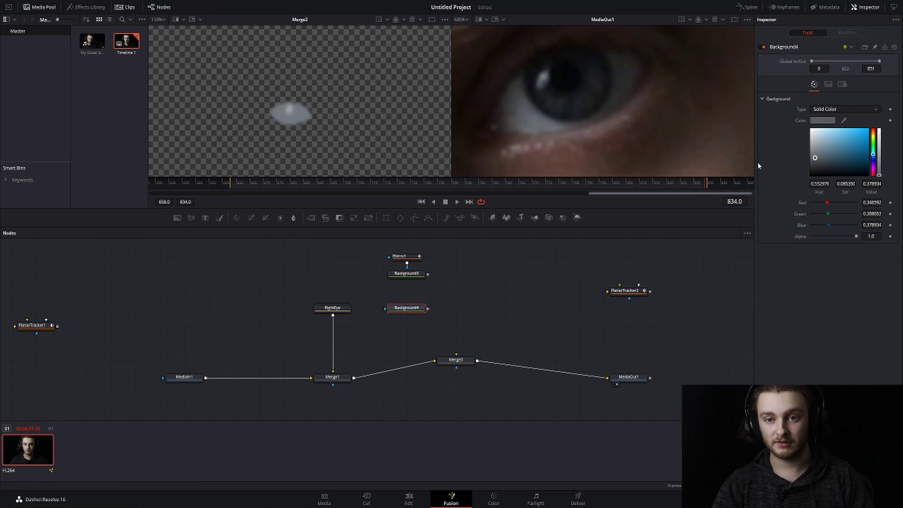
left_click(428, 218)
left_click(547, 71)
left_click(537, 77)
left_click(534, 86)
left_click(538, 88)
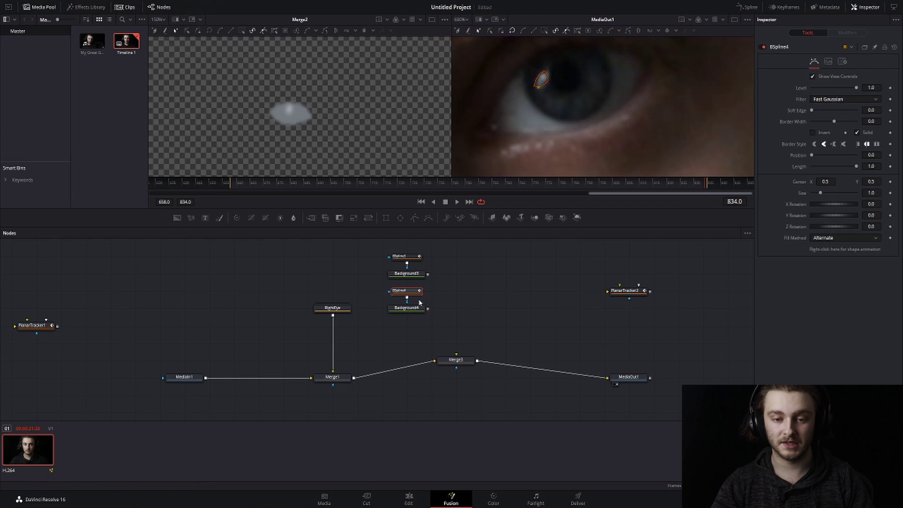
Step: Add a Merge node combining Background4 over Background3, and connect its output to Merge3's foreground
left_click_drag(382, 284, 505, 273)
left_click_drag(312, 218, 474, 290)
left_click_drag(409, 273, 437, 285)
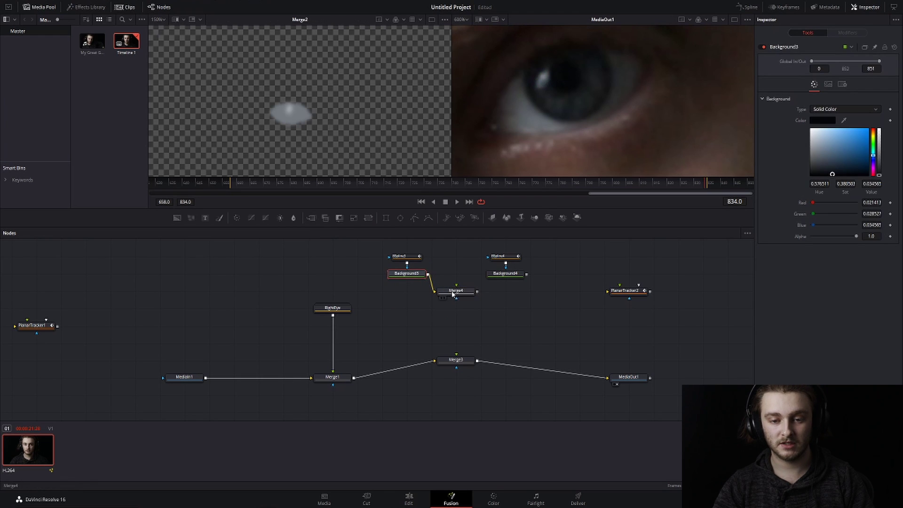
left_click_drag(525, 278, 460, 315)
left_click(466, 293)
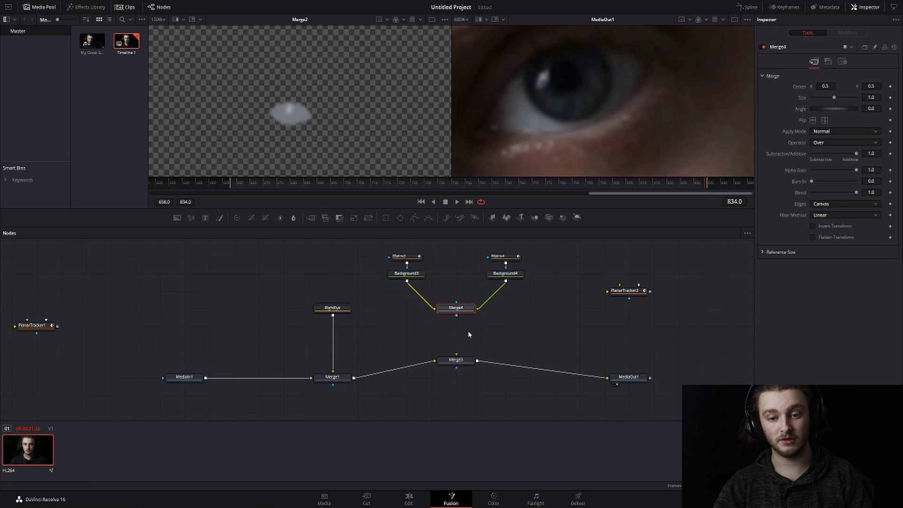
left_click_drag(461, 309, 462, 363)
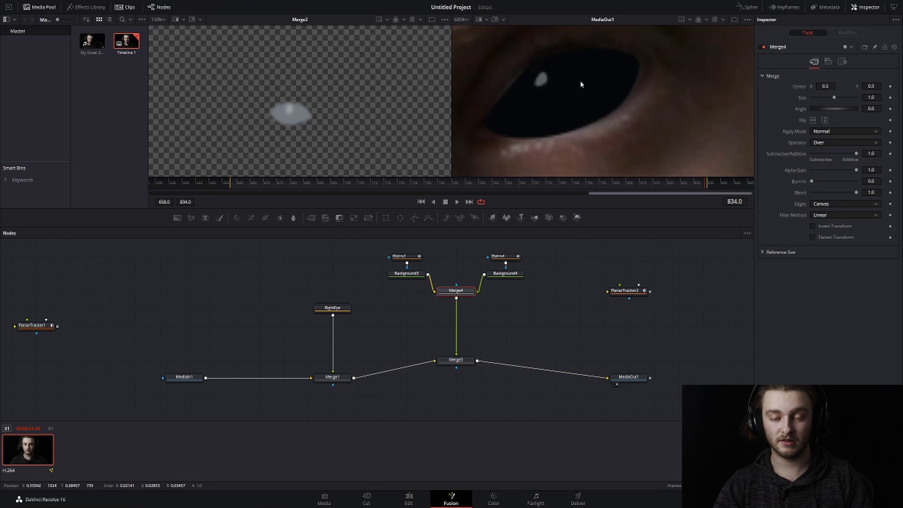
Step: Slightly soften the edge of the reflection mask BSpline4, and set the eye outline mask BSpline3's soft edge to 0.00236
left_click(501, 258)
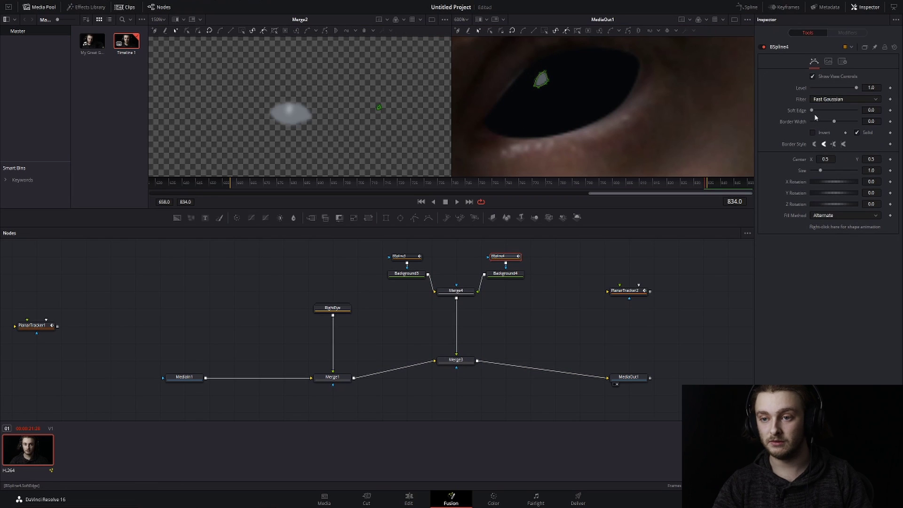
left_click_drag(814, 114, 816, 115)
left_click(409, 257)
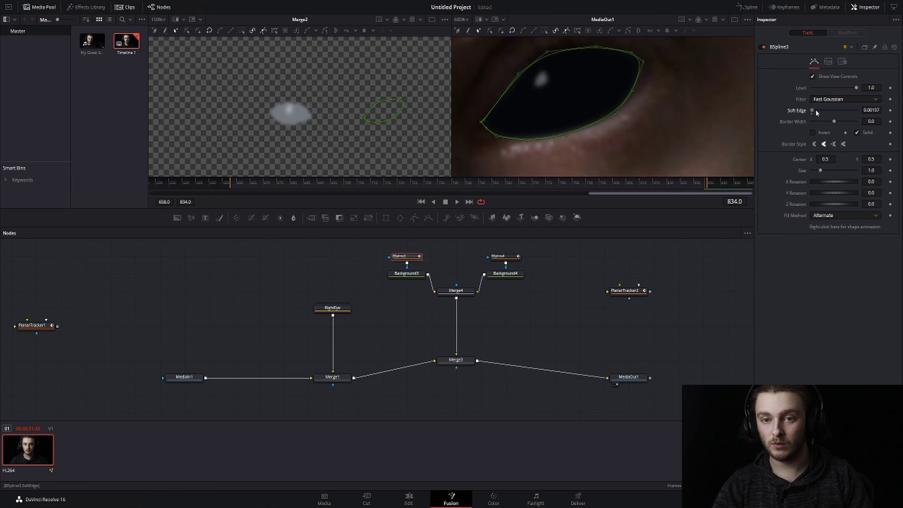
left_click(571, 291)
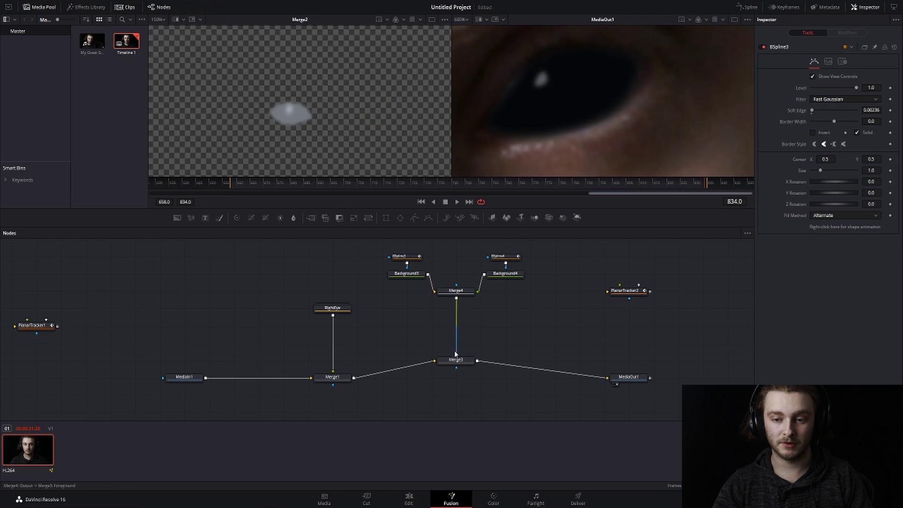
Step: Create a planar transform from PlanarTracker2 and insert it between Merge4 and Merge3
left_click_drag(454, 354, 472, 350)
left_click(625, 290)
left_click(794, 203)
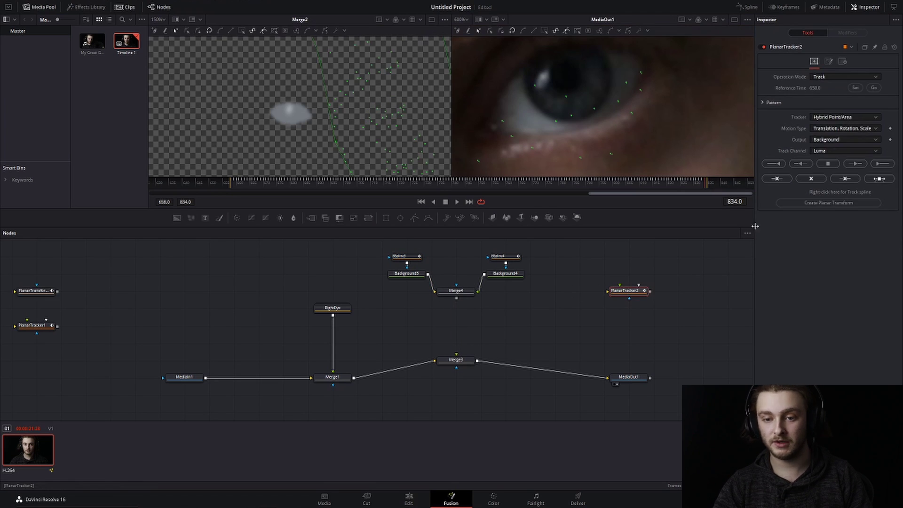
left_click_drag(35, 291, 456, 361)
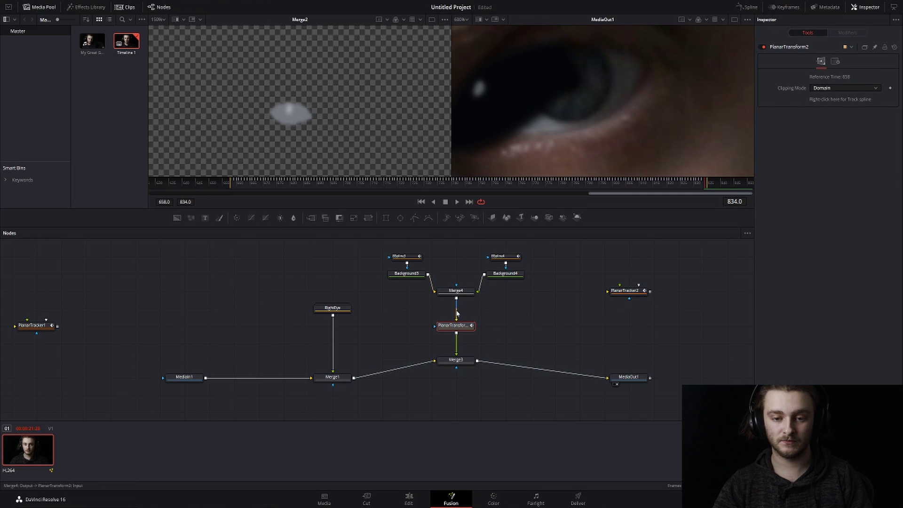
left_click_drag(458, 328, 458, 345)
left_click(461, 293)
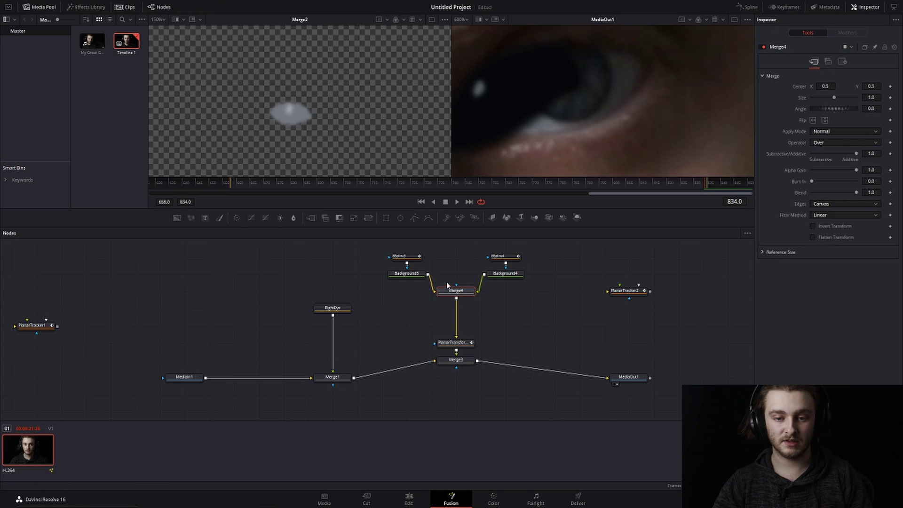
mouse_move(456, 291)
left_mouse_down()
mouse_move(456, 259)
mouse_move(455, 273)
left_mouse_up()
key("ctrl+z")
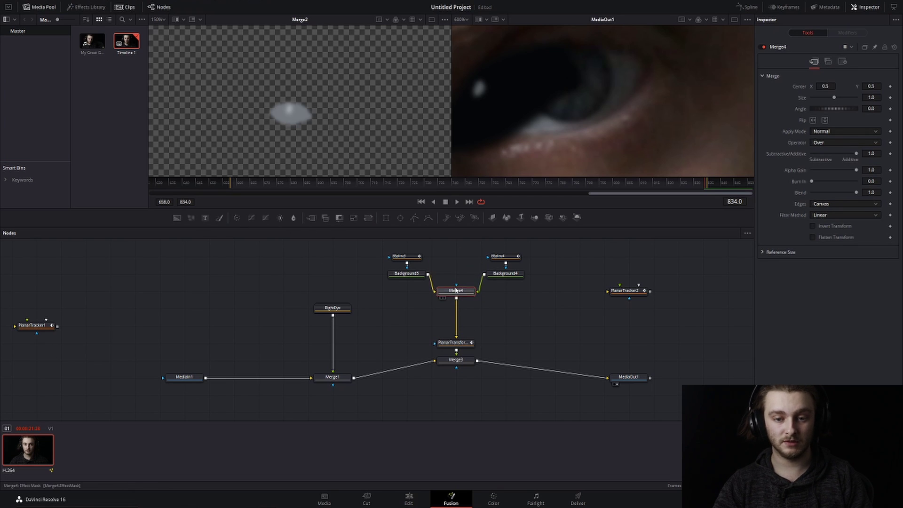
Step: Insert a Transform node between Merge4 and the PlanarTransform node
mouse_move(449, 345)
left_mouse_down()
mouse_move(474, 328)
mouse_move(455, 343)
left_mouse_up()
left_click(458, 292)
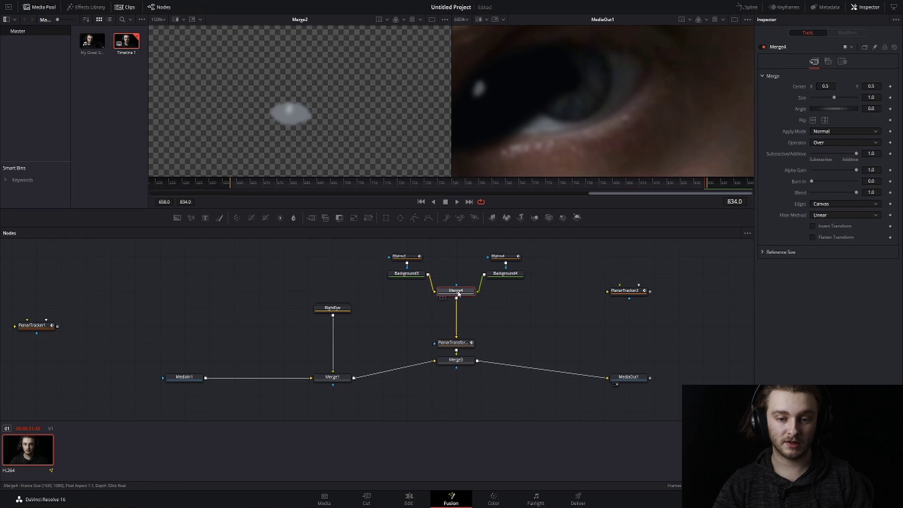
left_click(369, 219)
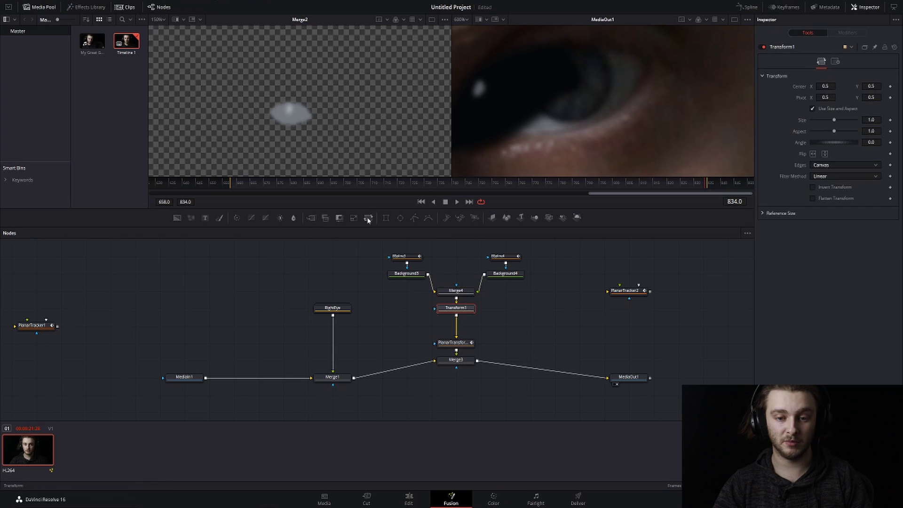
Step: Try to shift and rotate the dark eye overlay into place with Transform1, and undo the adjustment at frame 658
scroll(564, 110, "down", 6)
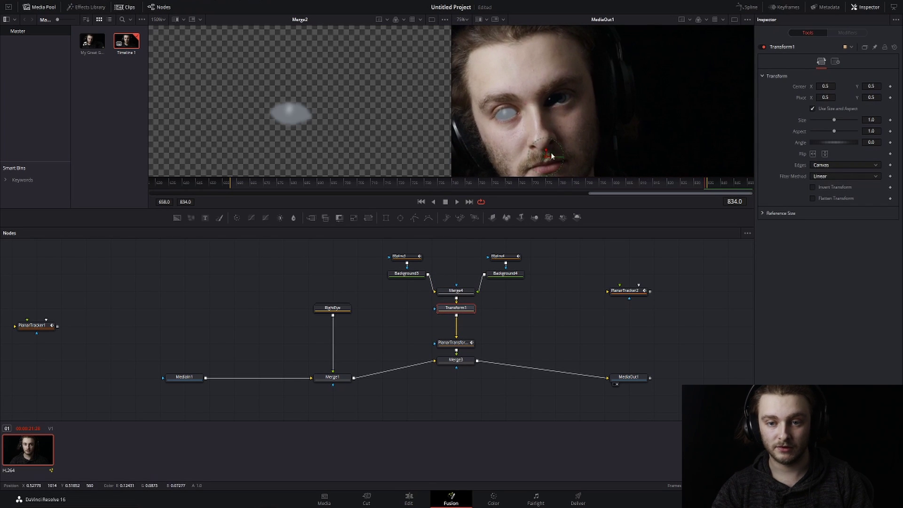
mouse_move(551, 153)
left_mouse_down()
mouse_move(560, 162)
mouse_move(553, 150)
mouse_move(564, 147)
mouse_move(552, 156)
left_mouse_up()
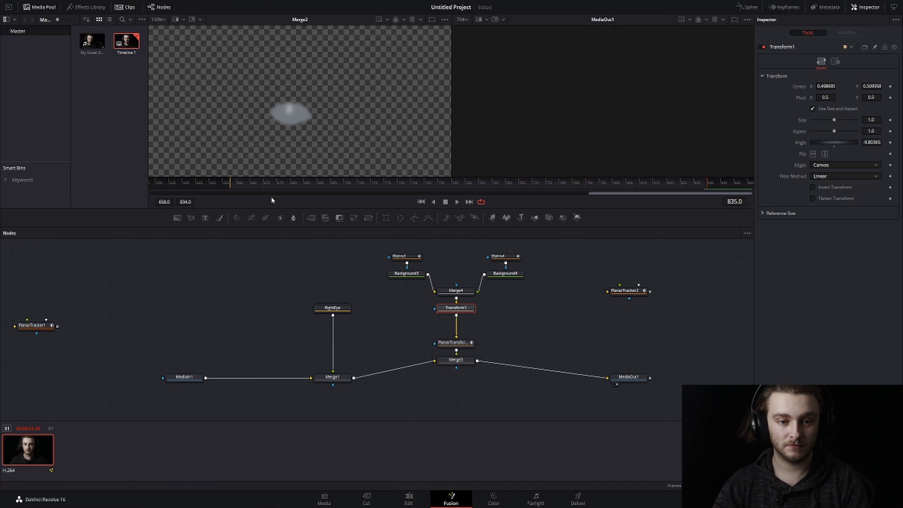
left_click(236, 185)
left_click_drag(235, 184, 231, 184)
key("ctrl+z")
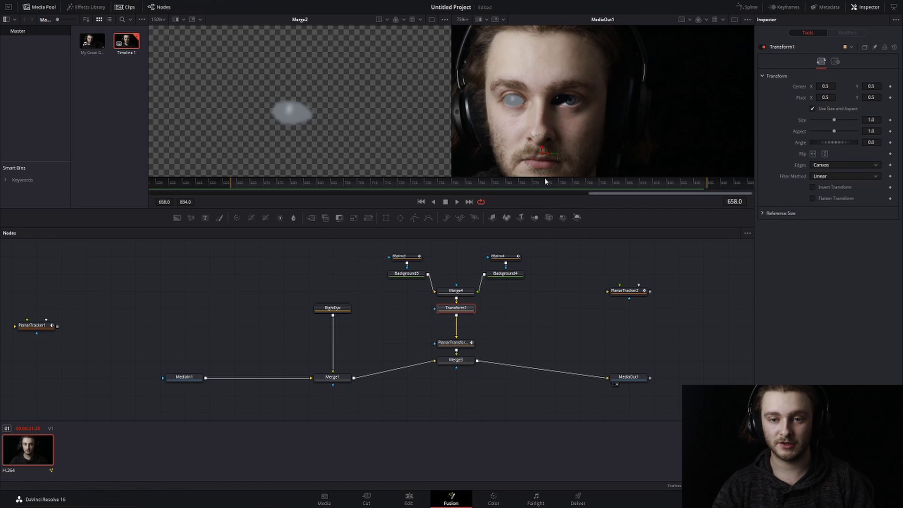
Step: Fit the dark overlay to the eye with Transform1 at centre 0.504166, 0.506172 and angle -7.07627, and play back the track
left_click_drag(553, 138, 549, 153)
key("space")
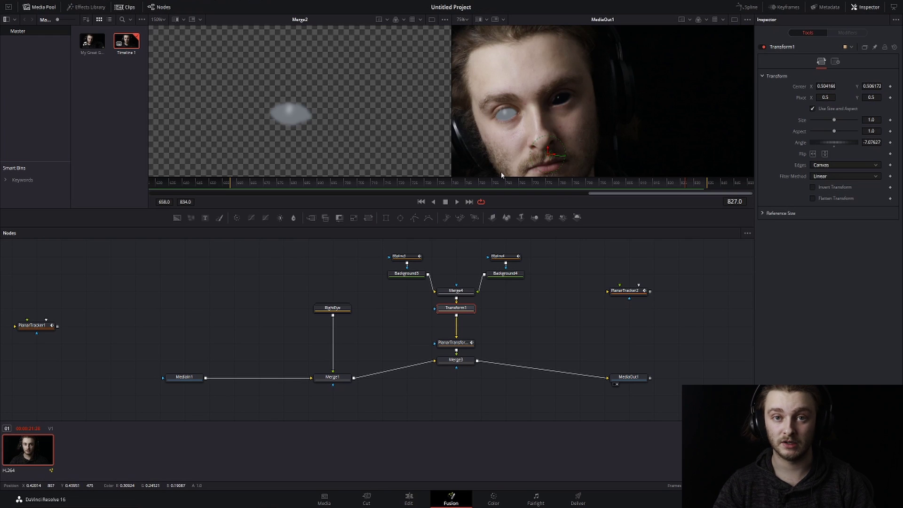
left_click_drag(448, 272, 461, 397)
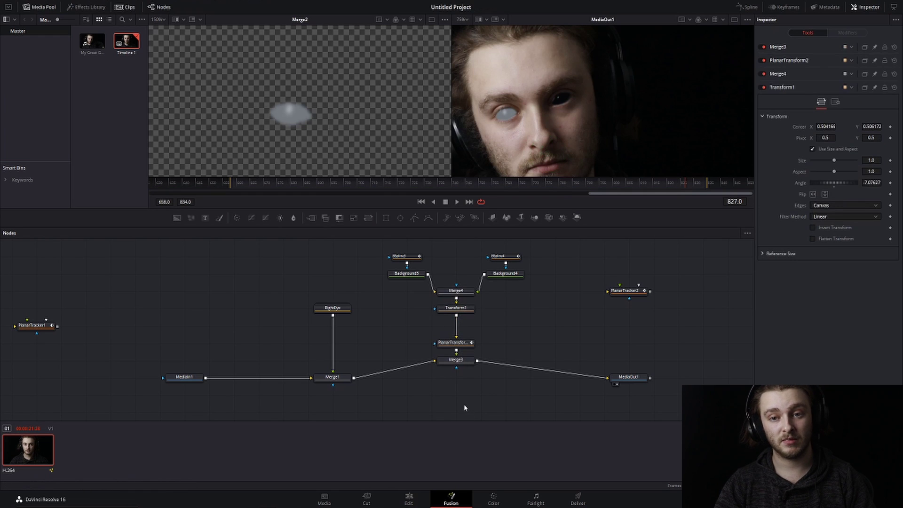